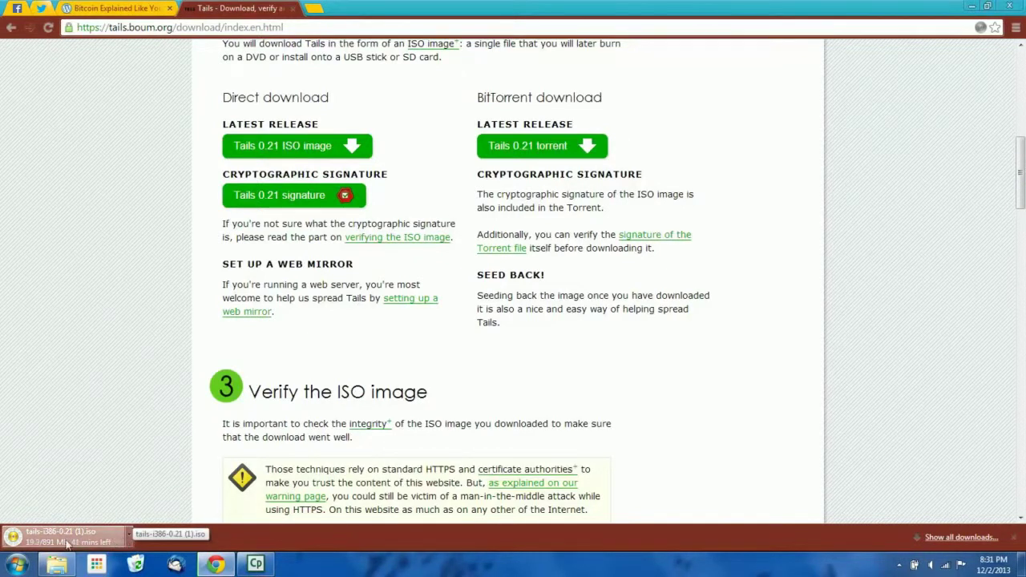
Step: Cancel the duplicate Tails ISO download from the download bar
{"action": "left_click", "coordinate": [125, 541]}
{"action": "left_click", "coordinate": [152, 517]}
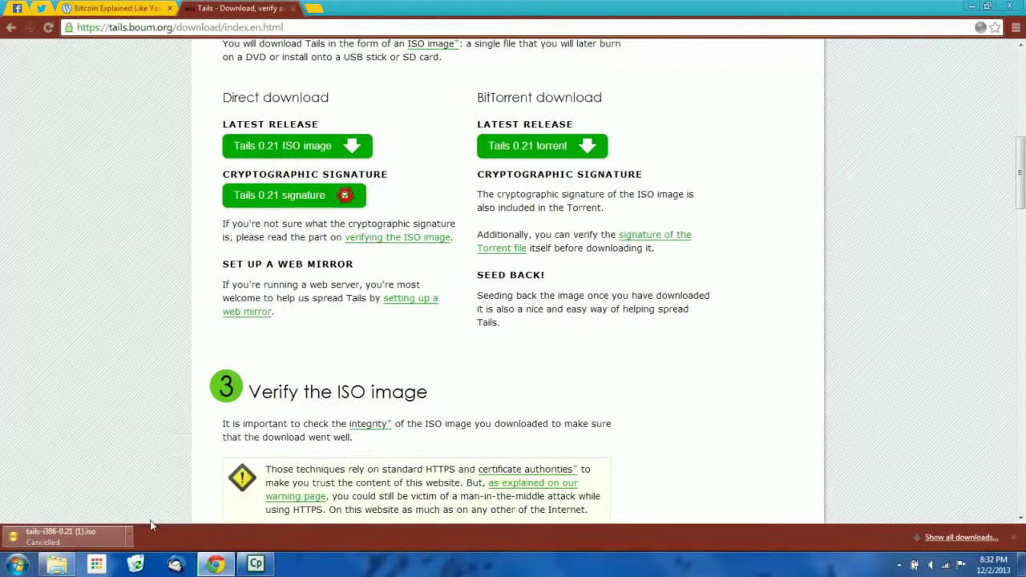
{"action": "left_click", "coordinate": [56, 564]}
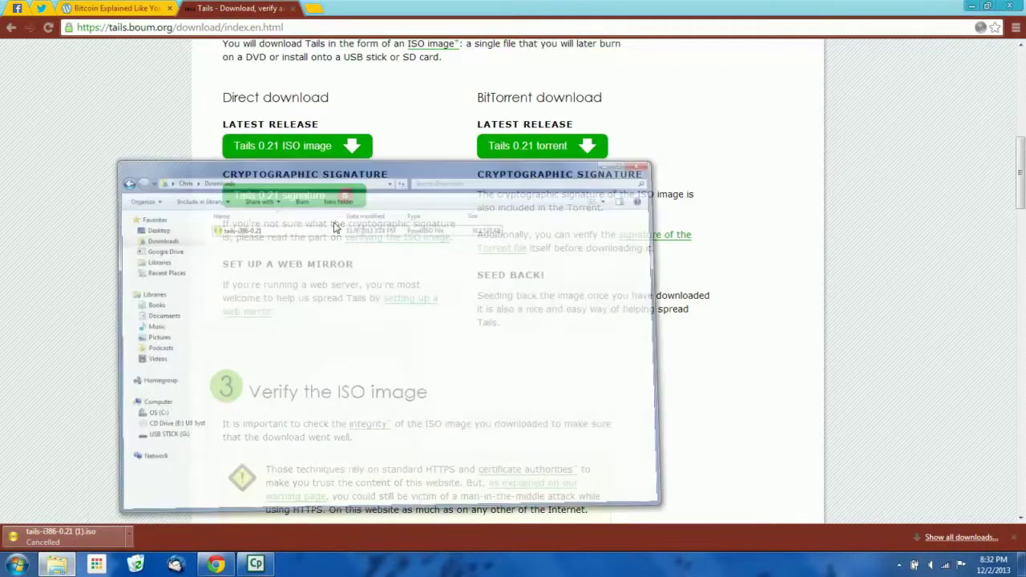
{"action": "left_click", "coordinate": [88, 135]}
Step: Search Google for unetbootin in a new tab and open the UNetbootin homepage on sourceforge
{"action": "left_click", "coordinate": [315, 8]}
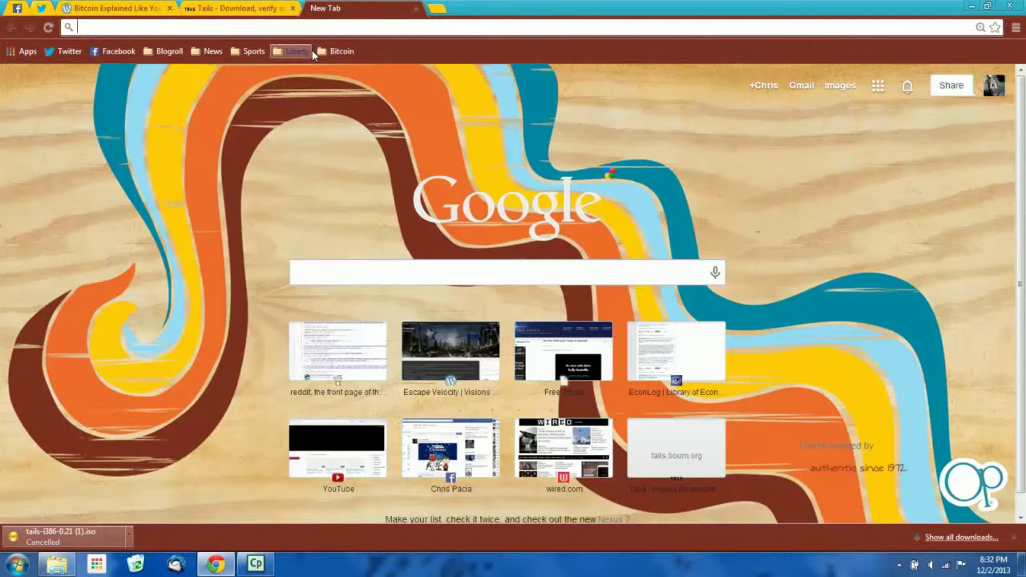
{"action": "type", "text": "un"}
{"action": "left_click", "coordinate": [312, 53]}
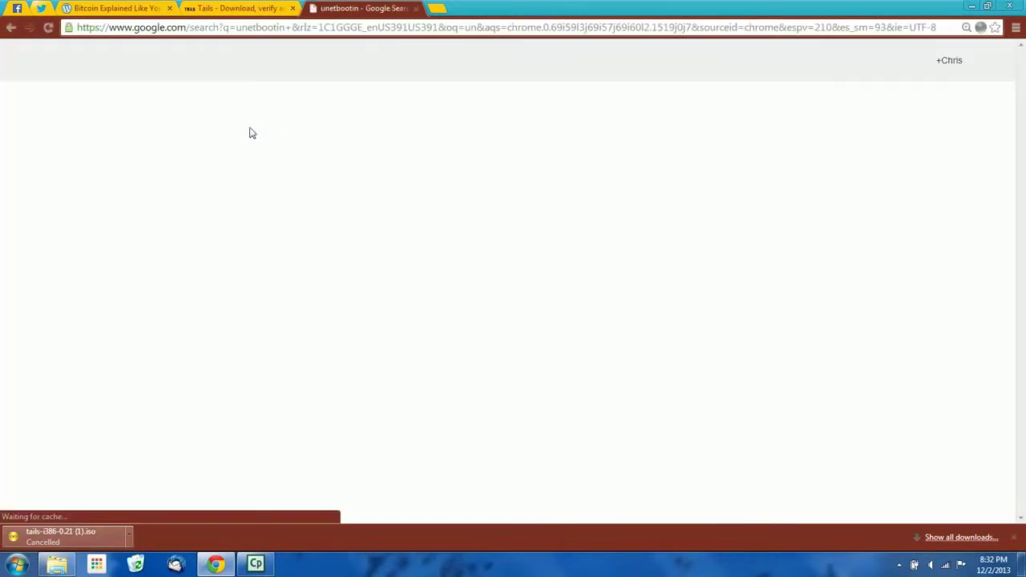
{"action": "left_click", "coordinate": [194, 170]}
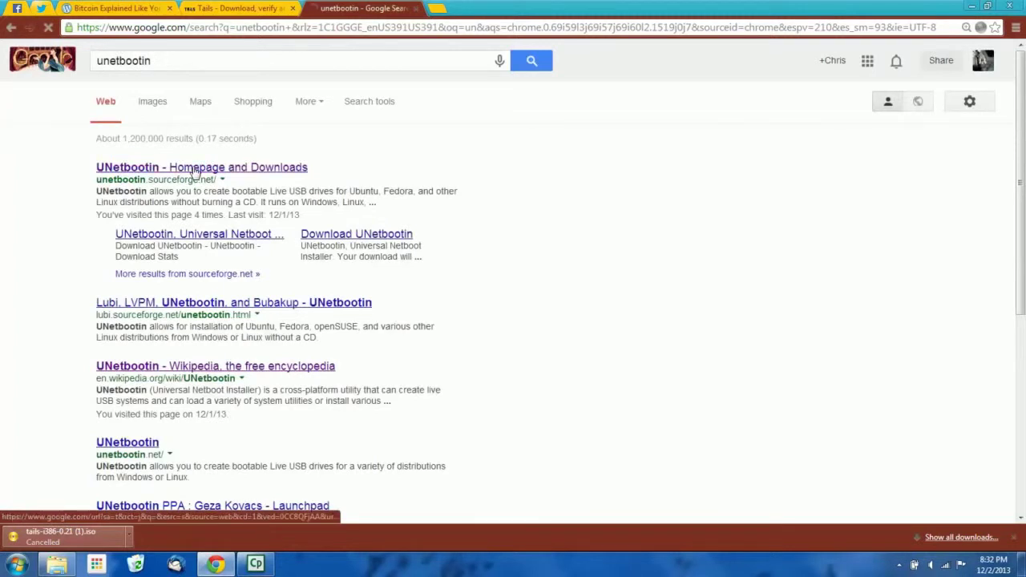
{"action": "left_click_drag", "start_coordinate": [378, 52], "coordinate": [461, 51]}
{"action": "left_click", "coordinate": [461, 51]}
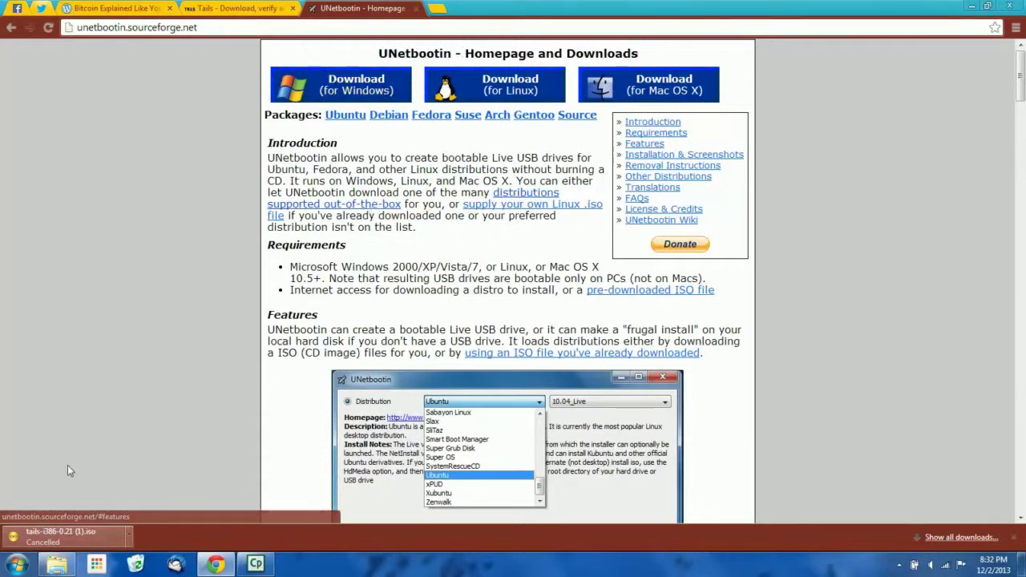
Step: Download UNetbootin for Windows and confirm unetbootin-windows-585 sits in Downloads beside tails-i386-0.21
{"action": "left_click", "coordinate": [56, 564]}
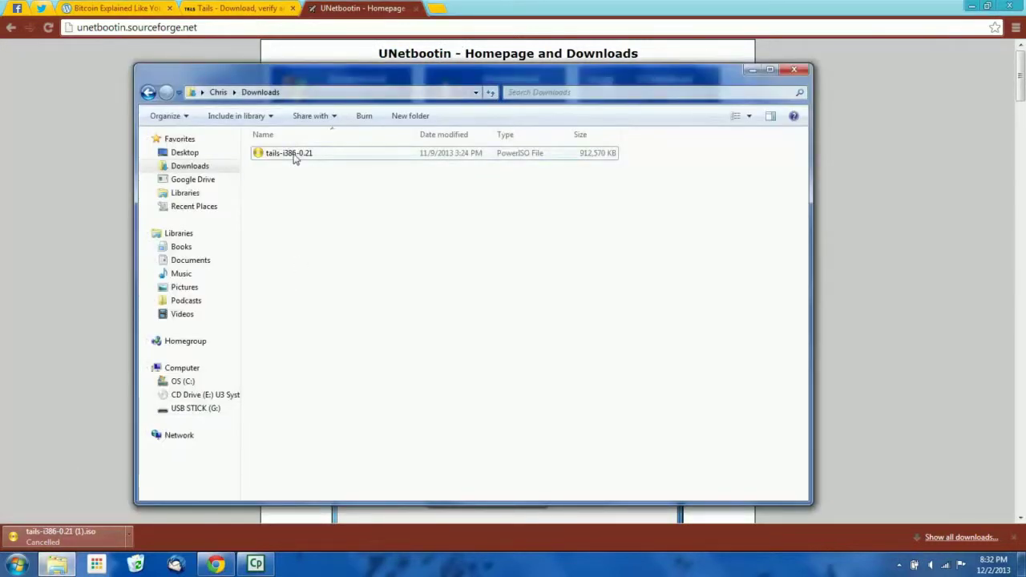
{"action": "left_click", "coordinate": [69, 200]}
{"action": "left_click", "coordinate": [345, 91]}
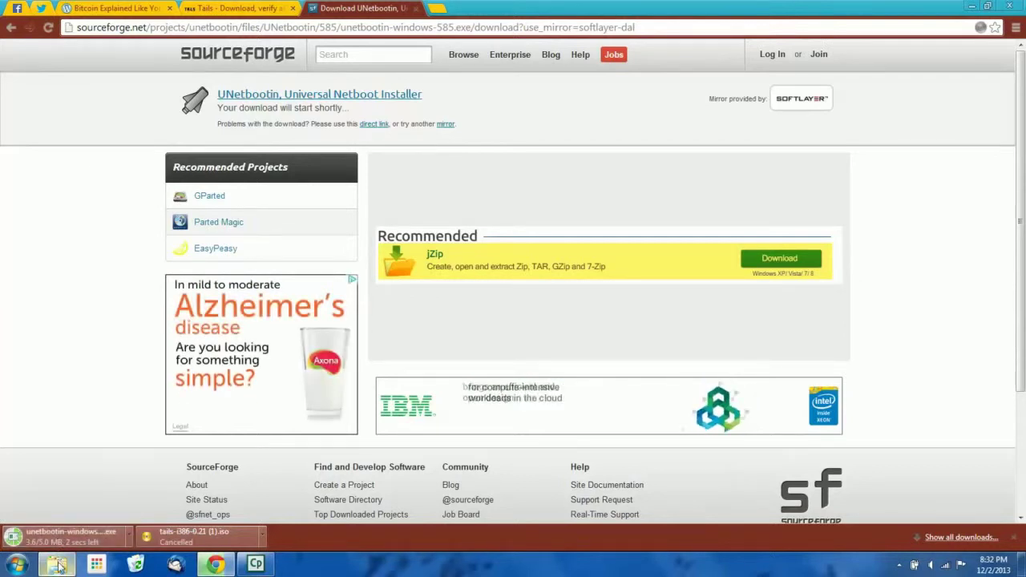
{"action": "mouse_move", "coordinate": [58, 566]}
{"action": "left_click", "coordinate": [146, 465]}
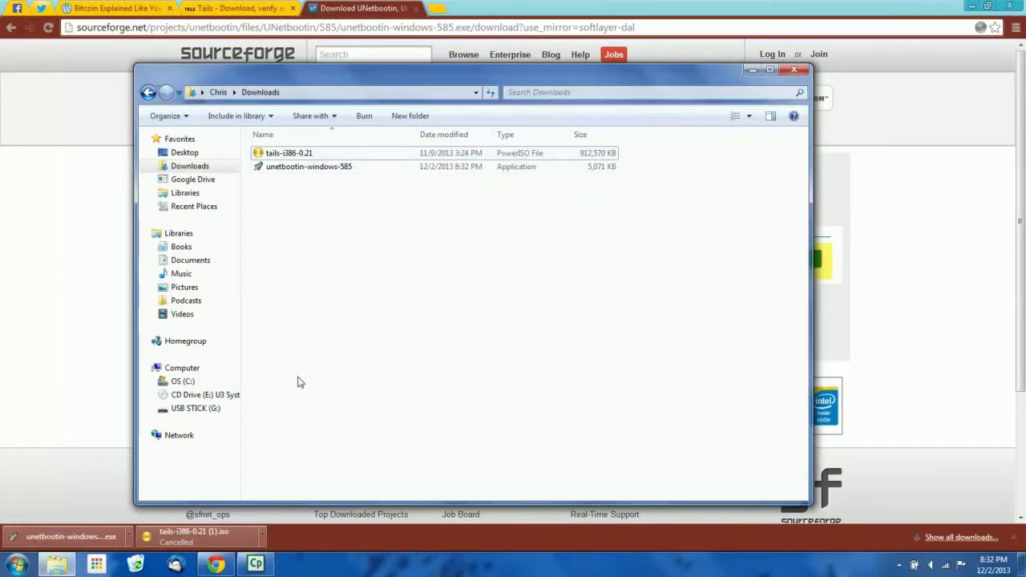
Step: Format USB STICK (G:) as FAT32, accepting the data-erase warning
{"action": "right_click", "coordinate": [196, 411]}
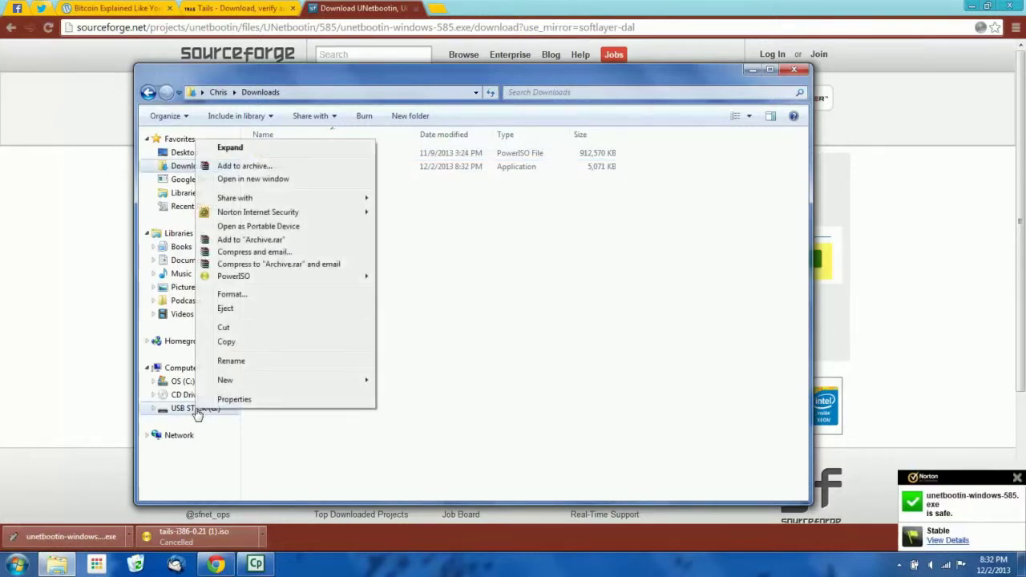
{"action": "left_click", "coordinate": [237, 295]}
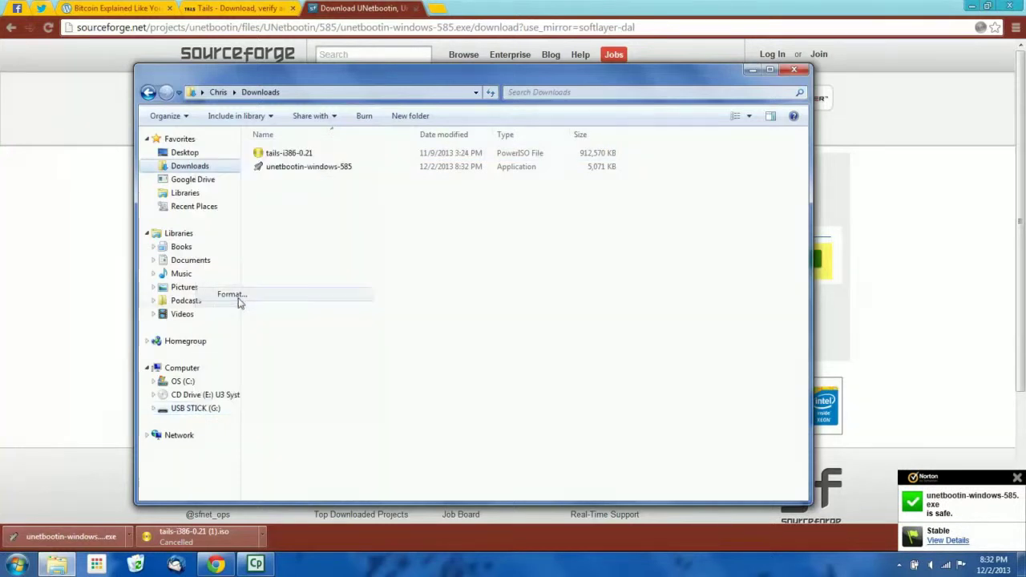
{"action": "left_click_drag", "start_coordinate": [307, 207], "coordinate": [360, 158]}
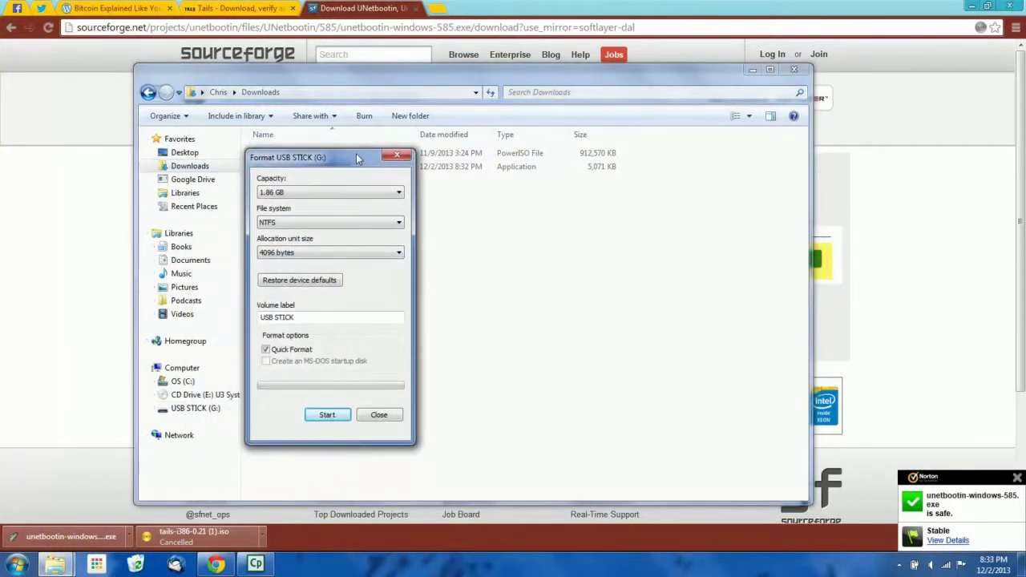
{"action": "left_click", "coordinate": [275, 225]}
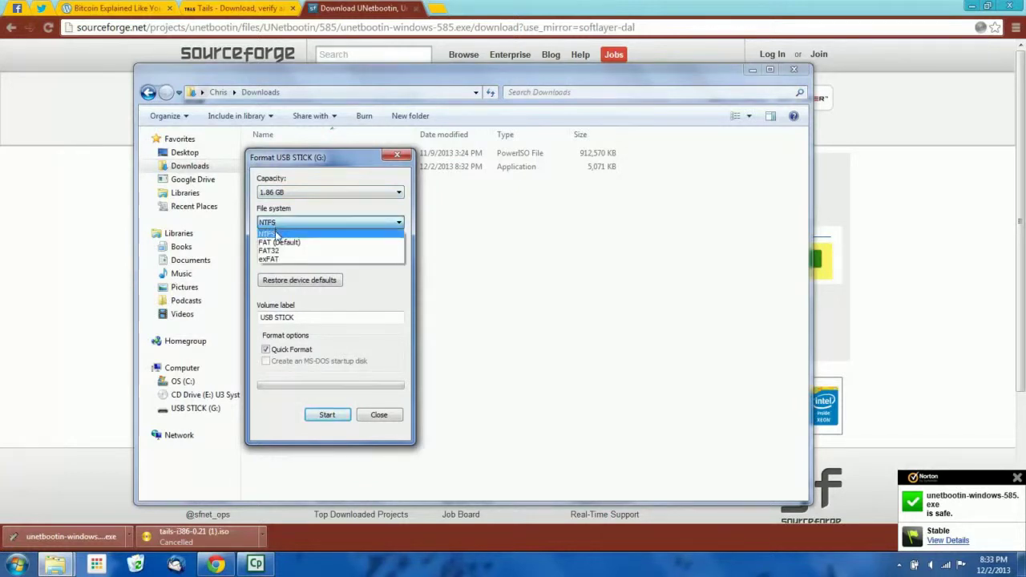
{"action": "left_click", "coordinate": [279, 251]}
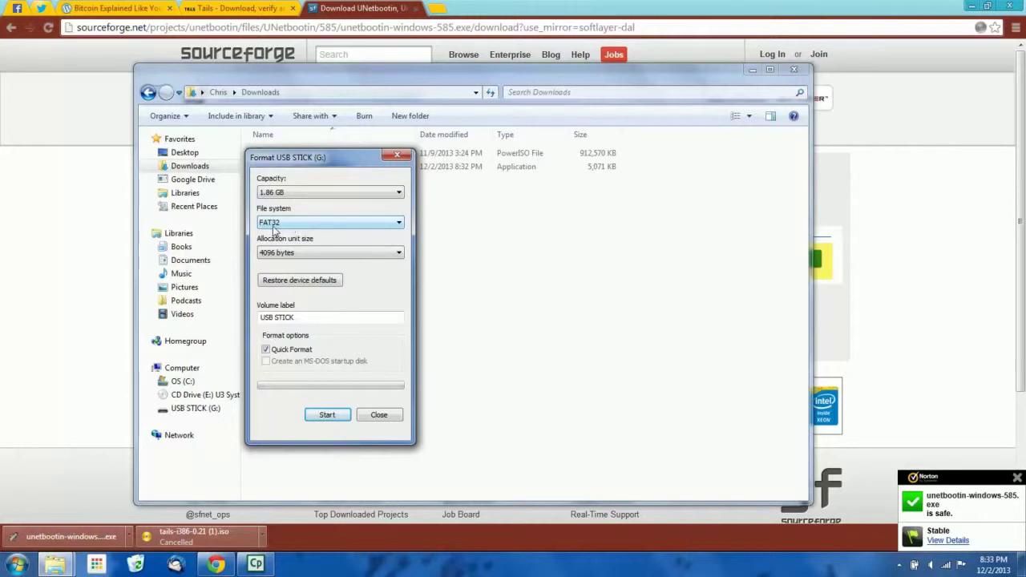
{"action": "left_click", "coordinate": [326, 414]}
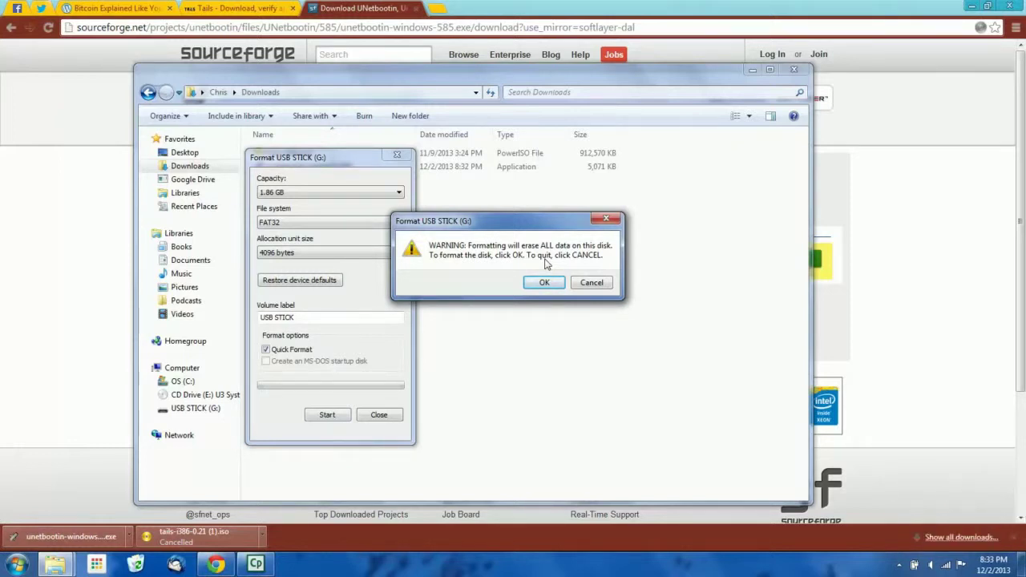
{"action": "left_click", "coordinate": [544, 281]}
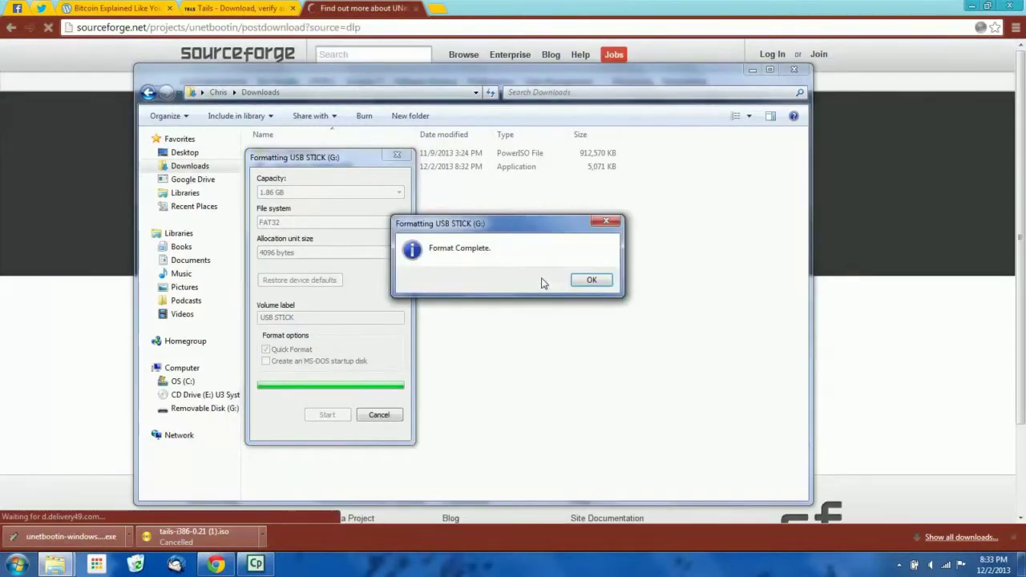
{"action": "left_click", "coordinate": [591, 279]}
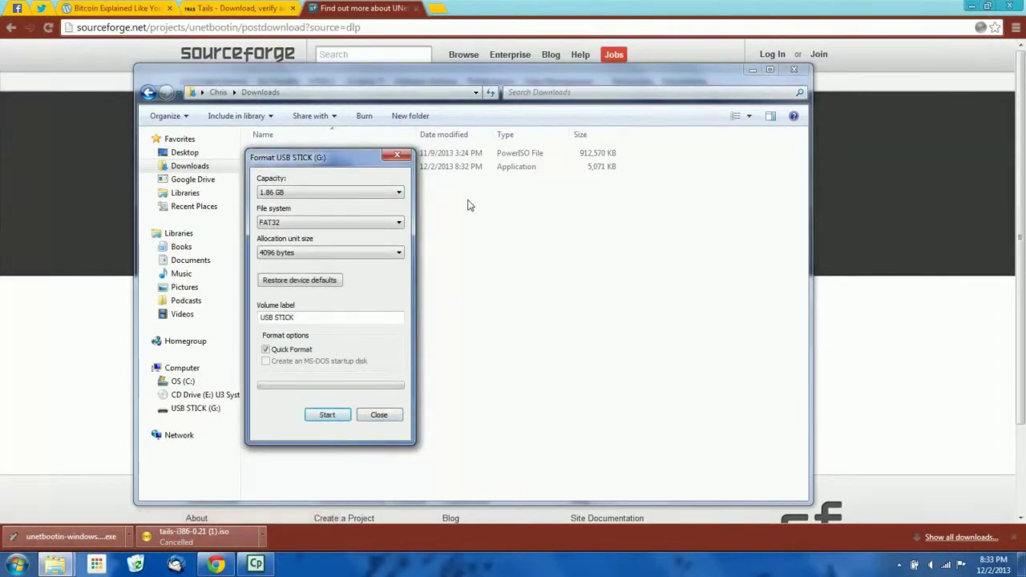
{"action": "left_click", "coordinate": [397, 155]}
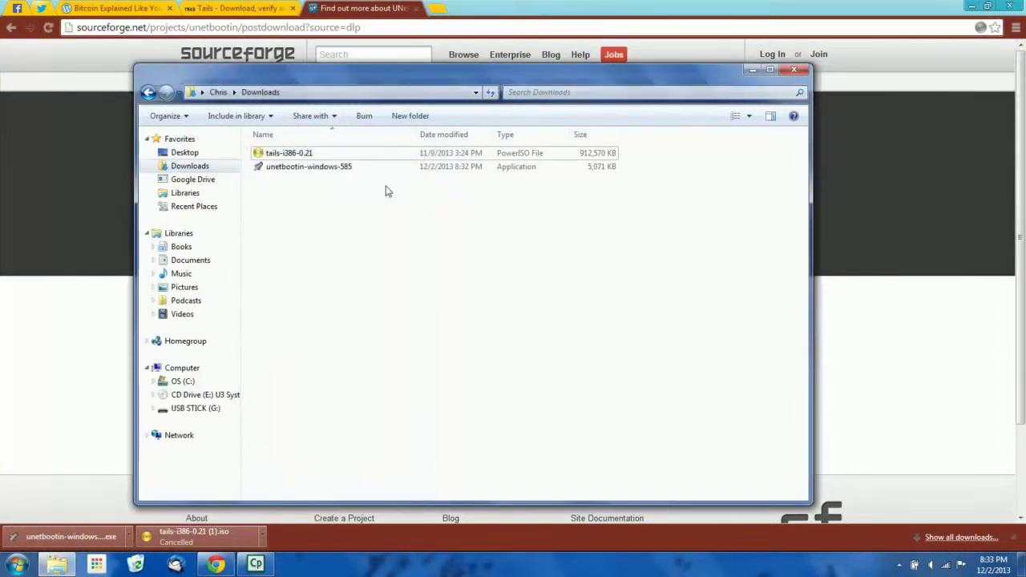
Step: Run the unetbootin-windows-585 program, allowing the unverified publisher
{"action": "double_click", "coordinate": [296, 167]}
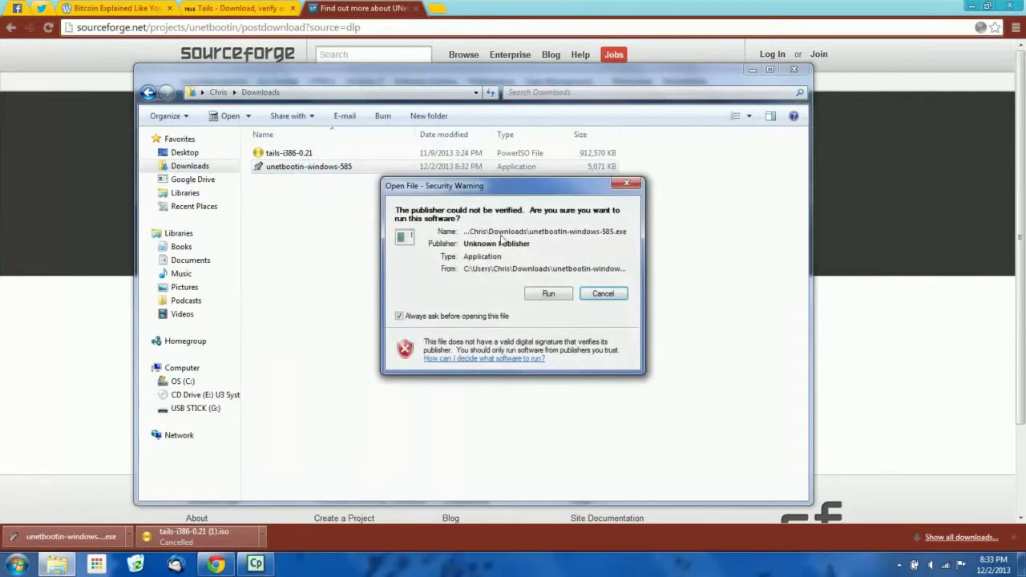
{"action": "left_click", "coordinate": [548, 293]}
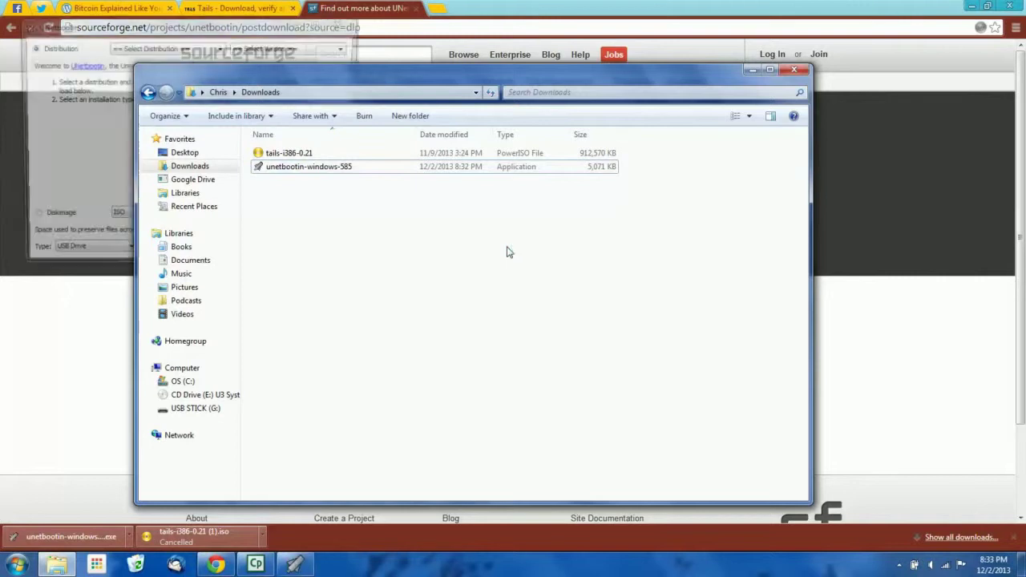
{"action": "left_click", "coordinate": [94, 118]}
{"action": "left_click_drag", "start_coordinate": [174, 38], "coordinate": [390, 119]}
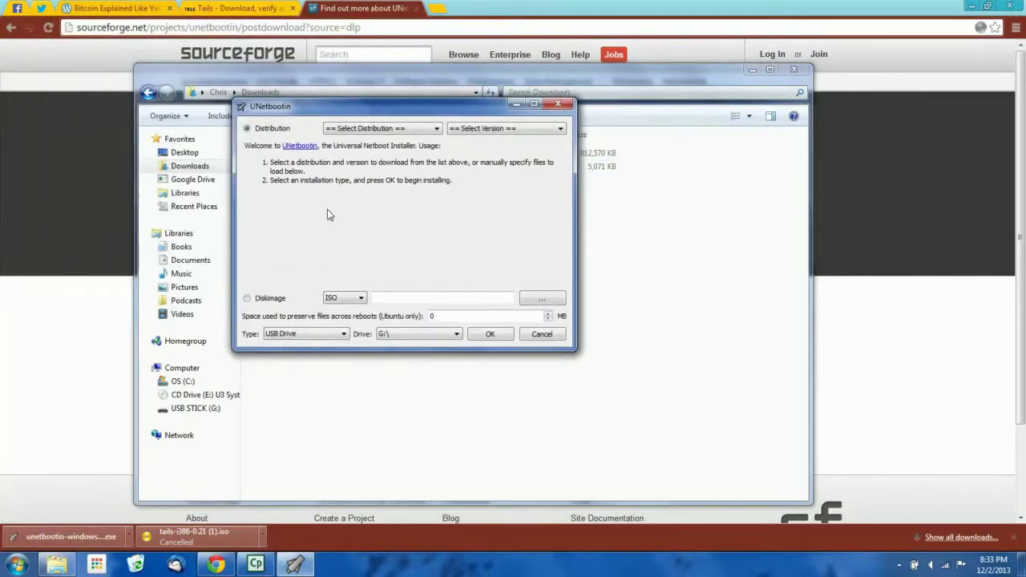
Step: Write the tails-i386-0.21 disk image to the USB drive with UNetbootin
{"action": "left_click", "coordinate": [247, 298]}
{"action": "left_click", "coordinate": [541, 299]}
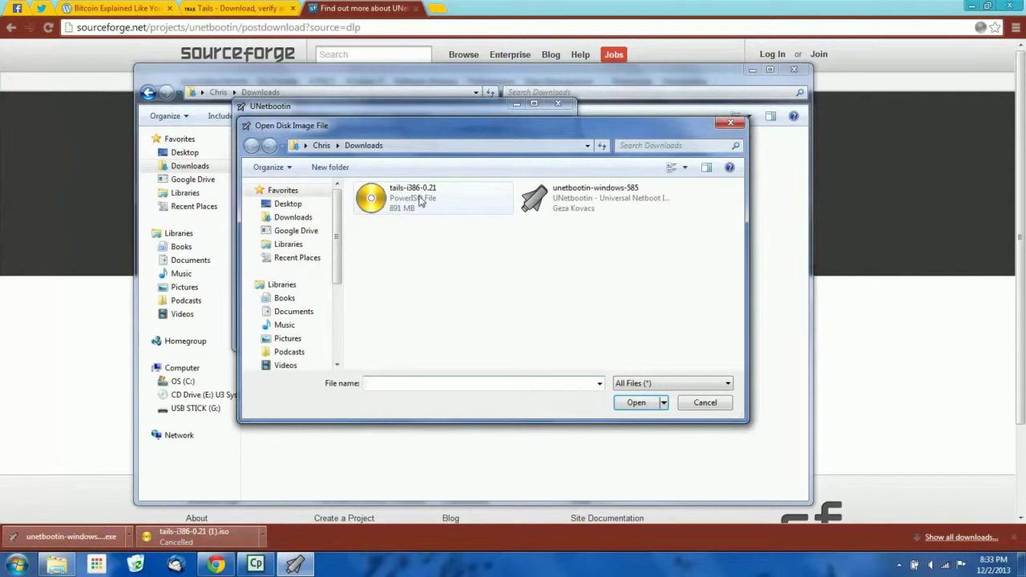
{"action": "double_click", "coordinate": [419, 200]}
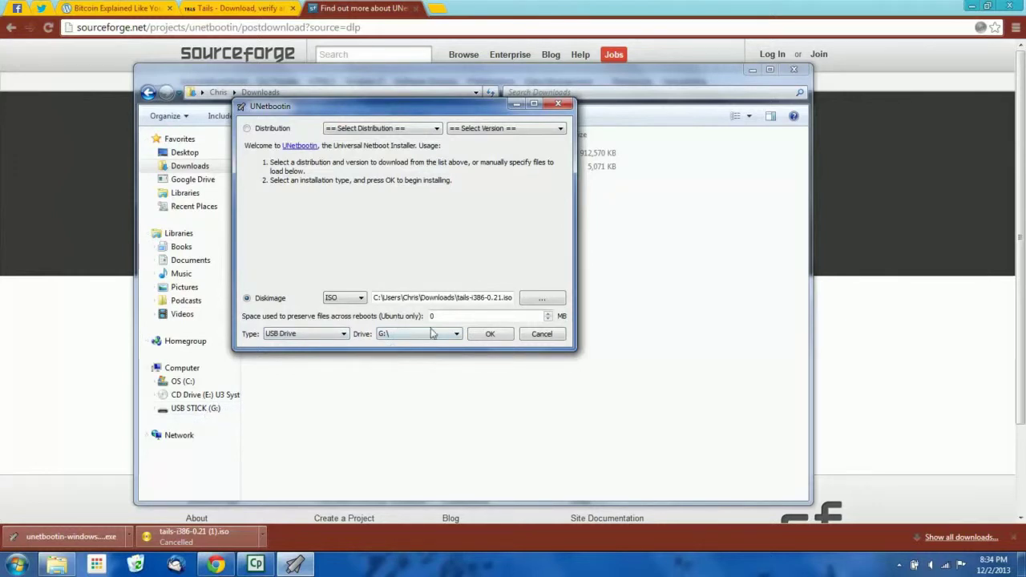
{"action": "left_click", "coordinate": [491, 334]}
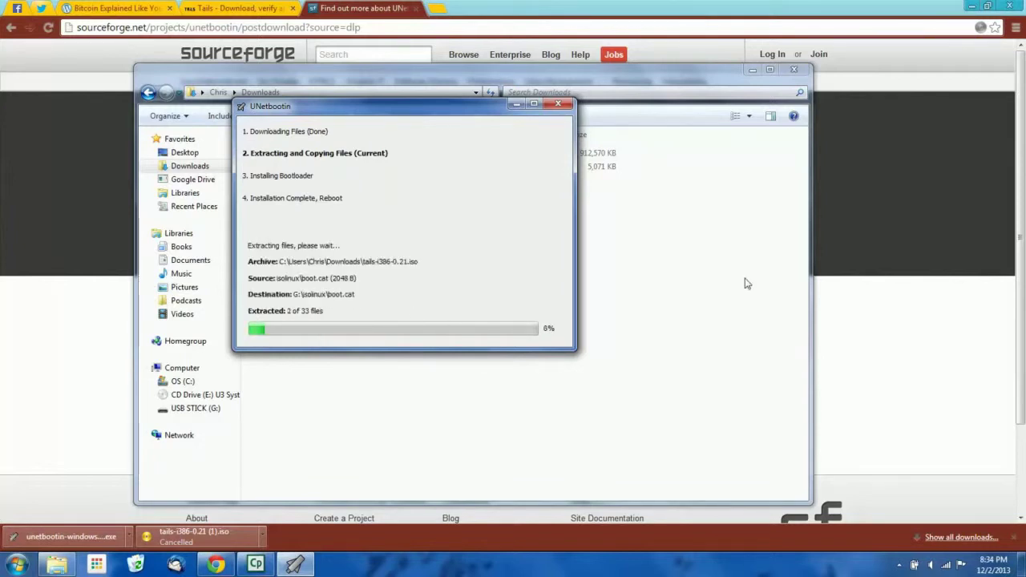
{"action": "left_click", "coordinate": [752, 73]}
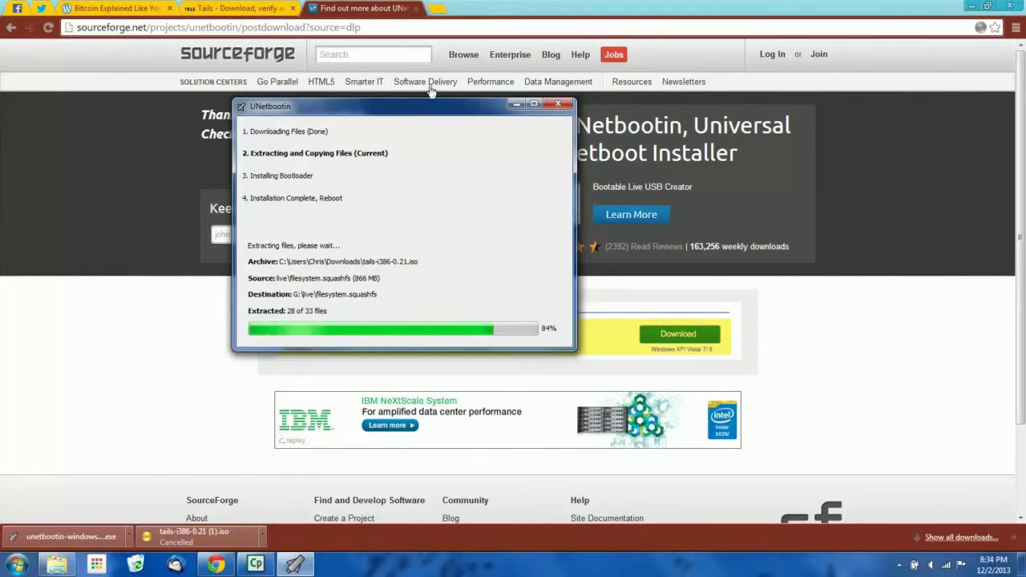
Step: Close the UNetbootin and Tails tabs and go to bitaddress.org in a new tab
{"action": "left_click", "coordinate": [392, 14]}
{"action": "middle_click", "coordinate": [392, 14]}
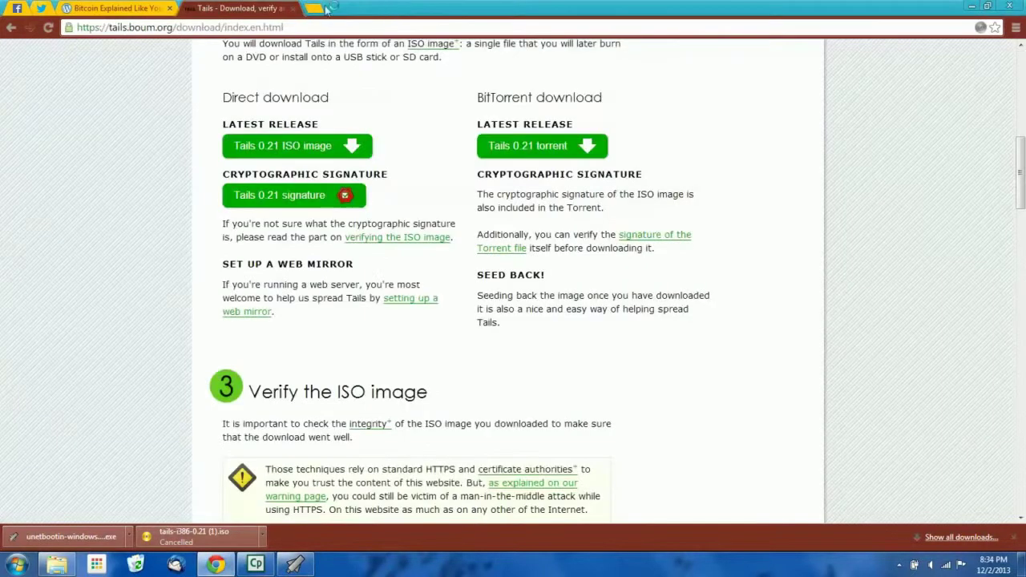
{"action": "middle_click", "coordinate": [286, 16]}
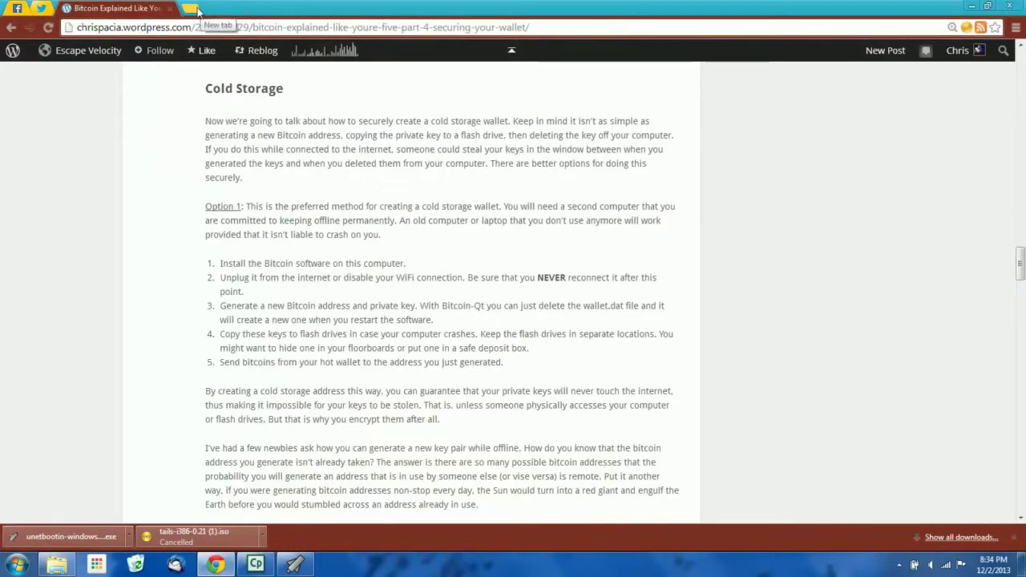
{"action": "left_click", "coordinate": [199, 10]}
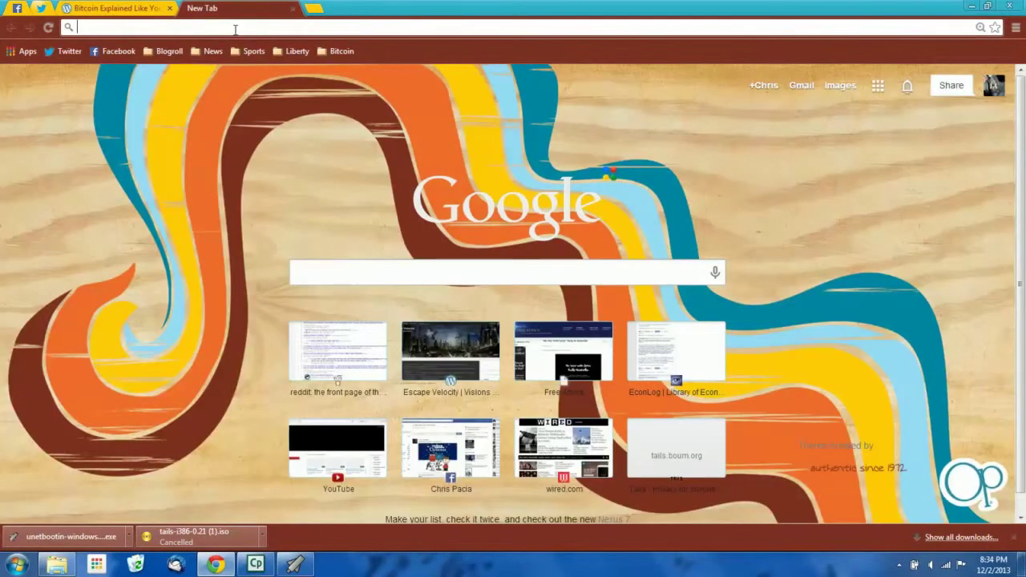
{"action": "type", "text": "bita"}
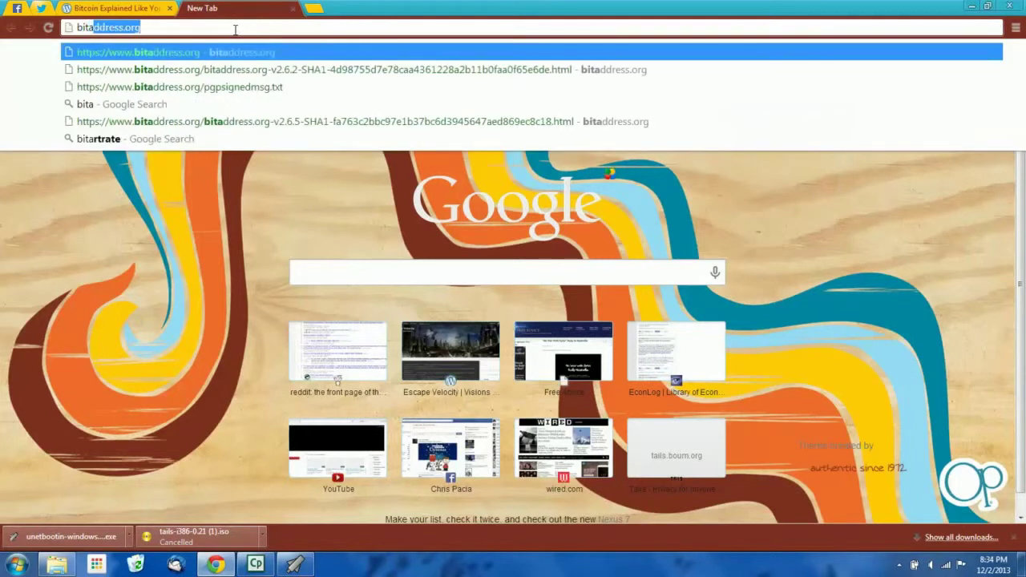
{"action": "key", "text": "Return"}
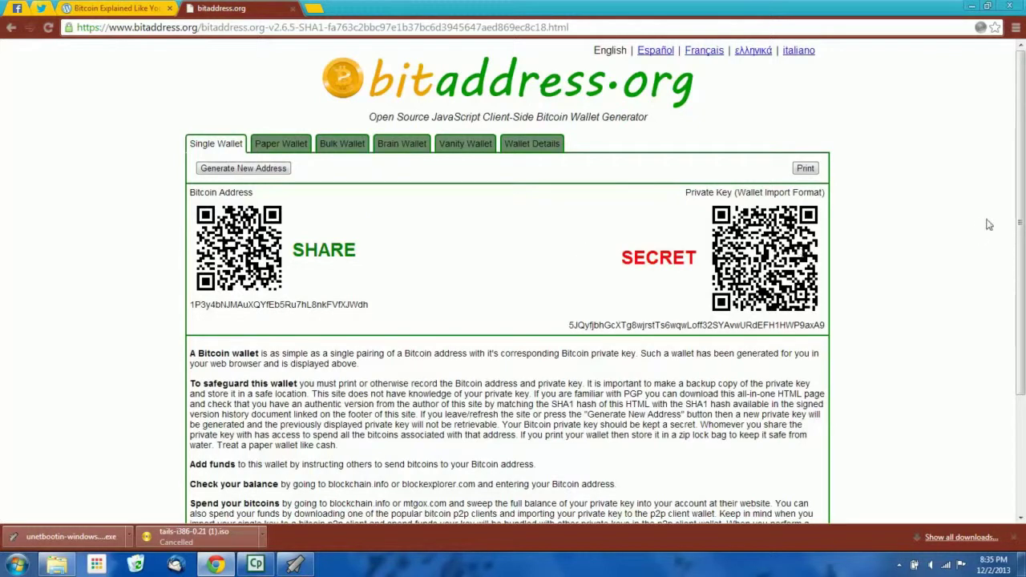
Step: Download bitaddress.org-master.zip from the pointbiz/bitaddress.org GitHub repository and locate it in Downloads
{"action": "left_click_drag", "start_coordinate": [1018, 207], "coordinate": [1018, 320]}
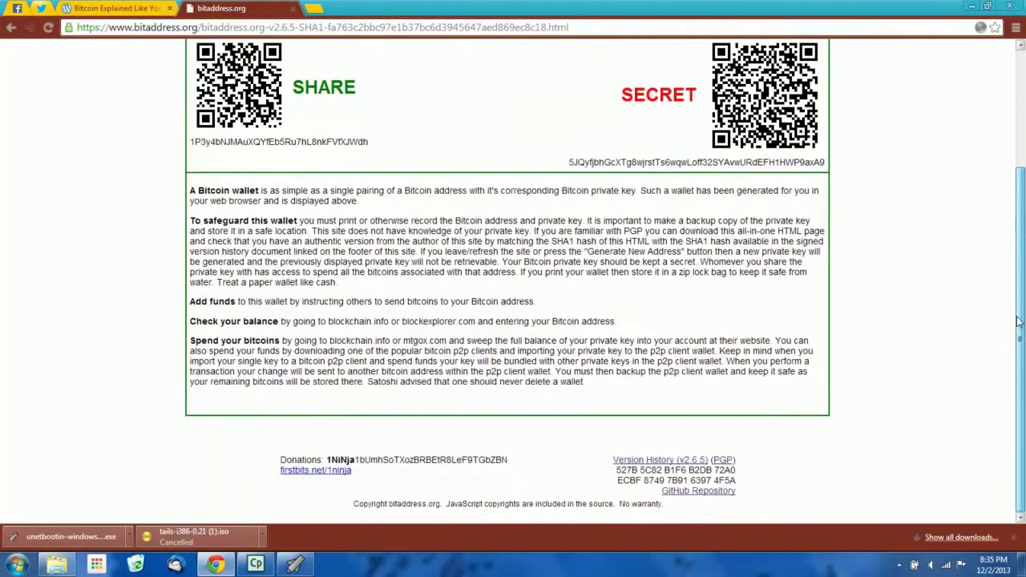
{"action": "left_click", "coordinate": [714, 494]}
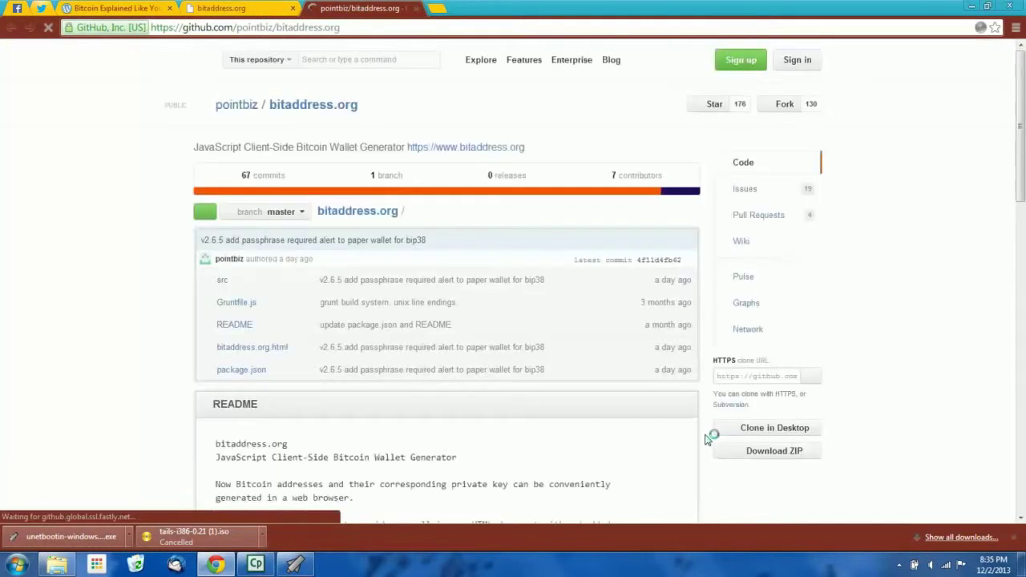
{"action": "left_click", "coordinate": [784, 453]}
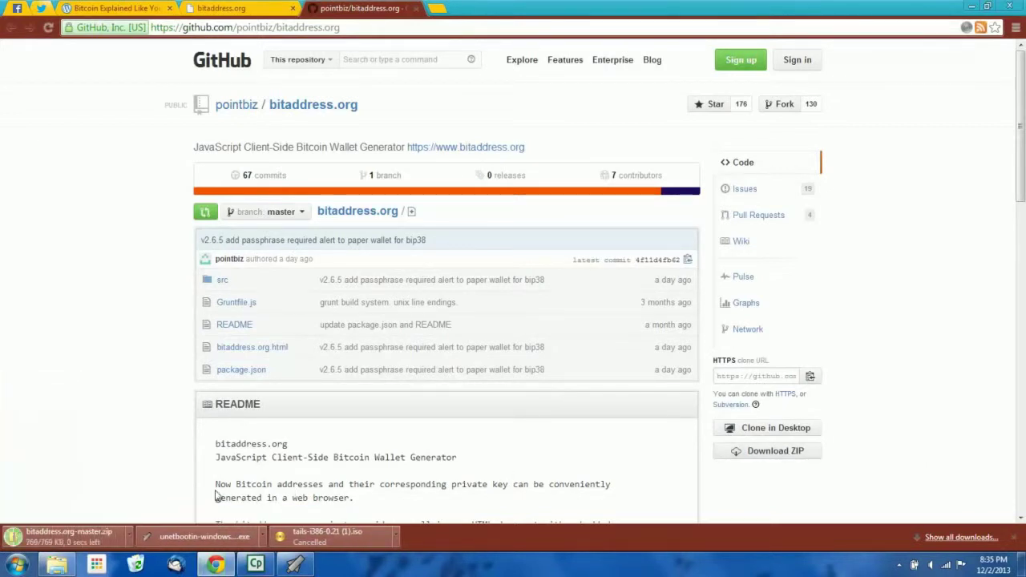
{"action": "left_click", "coordinate": [56, 565]}
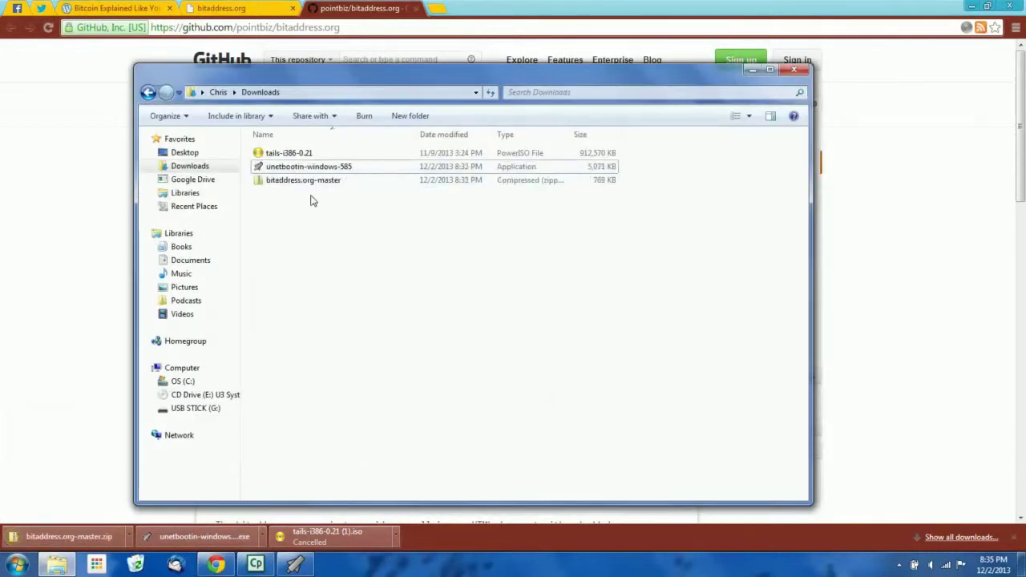
{"action": "right_click", "coordinate": [311, 182]}
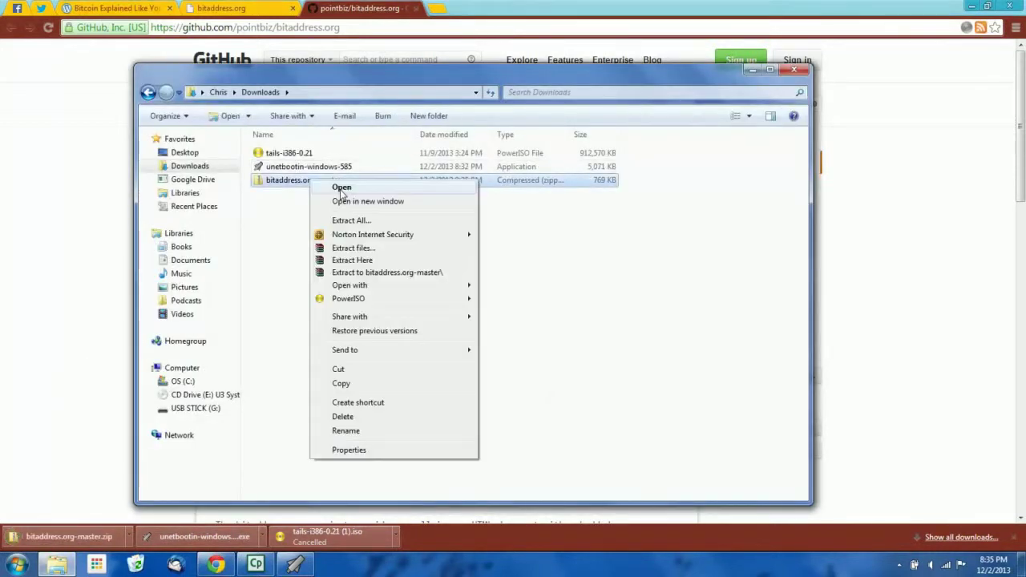
Step: Extract bitaddress.org-master.zip to its default folder and open the inner bitaddress.org-master folder
{"action": "left_click", "coordinate": [354, 221]}
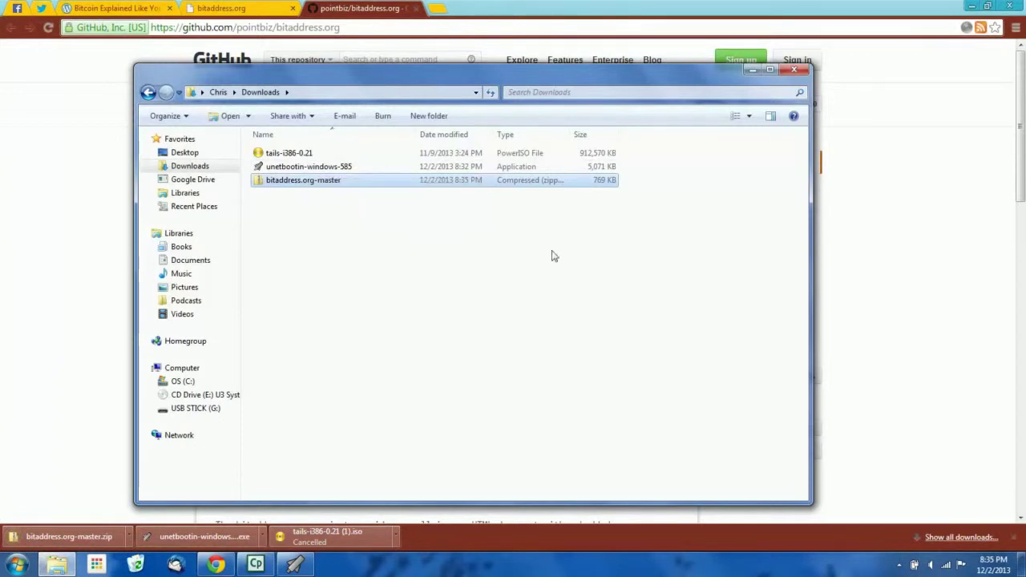
{"action": "left_click", "coordinate": [645, 406]}
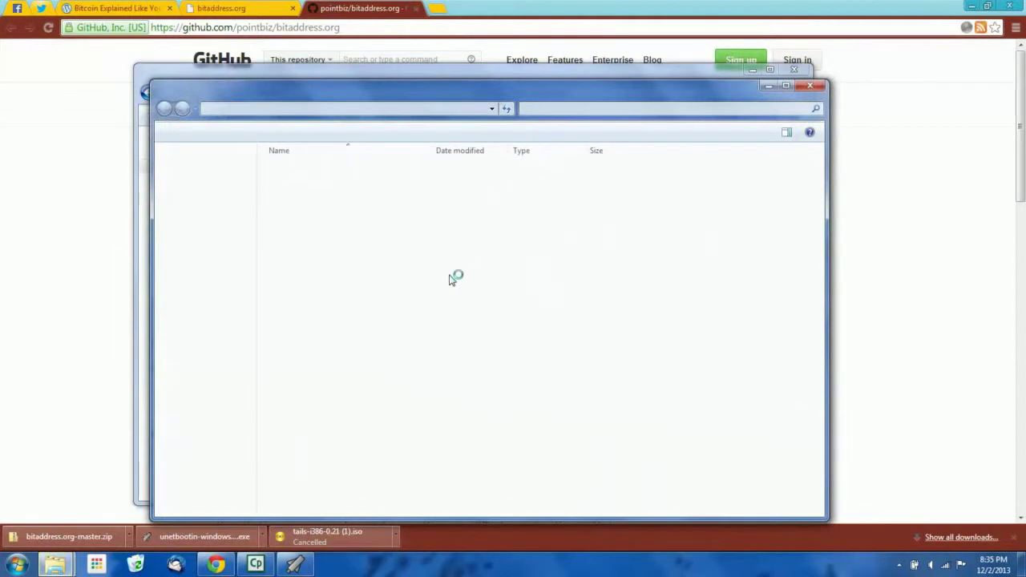
{"action": "left_click", "coordinate": [812, 85]}
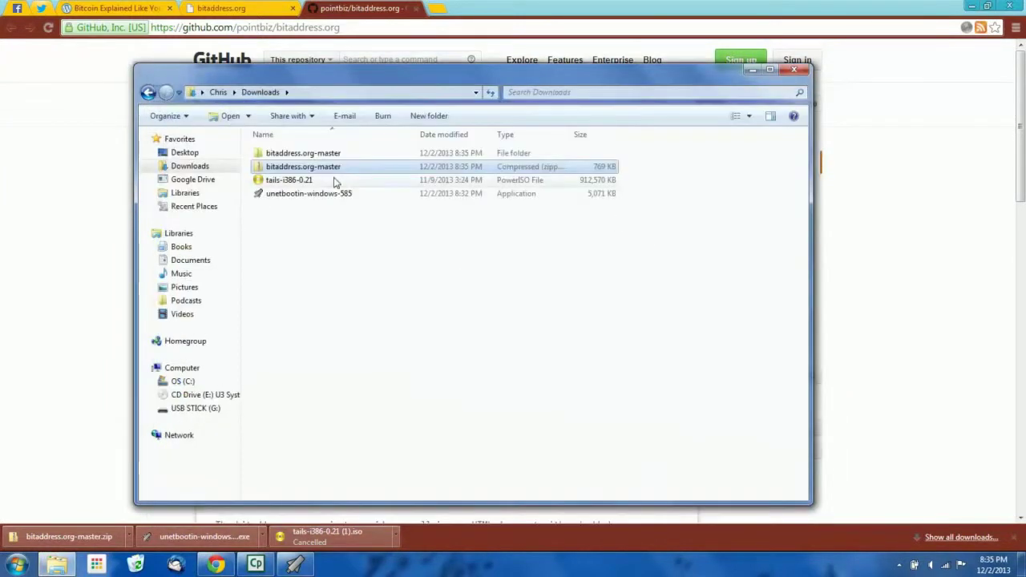
{"action": "left_click", "coordinate": [287, 155]}
{"action": "double_click", "coordinate": [287, 155]}
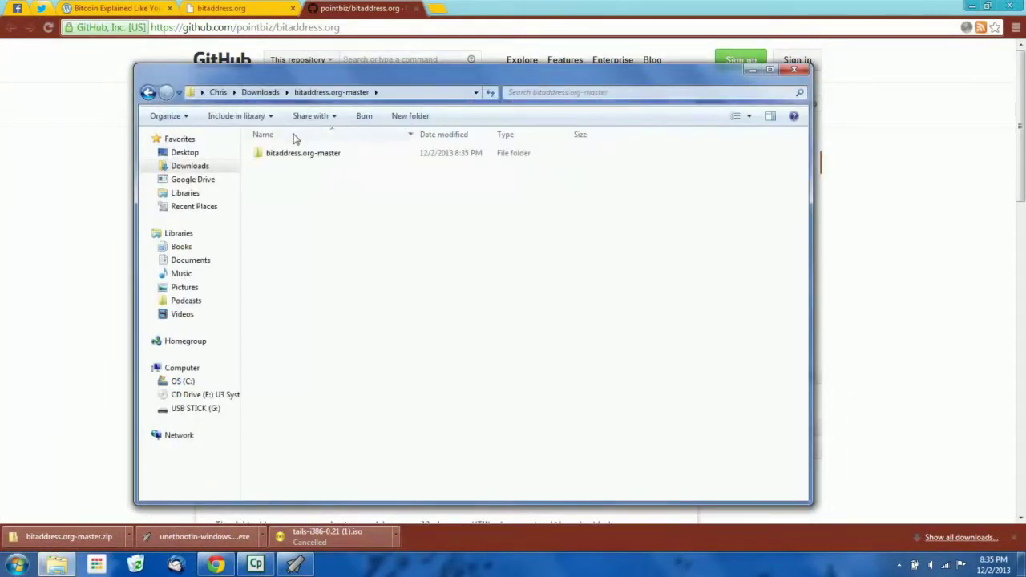
{"action": "double_click", "coordinate": [298, 153]}
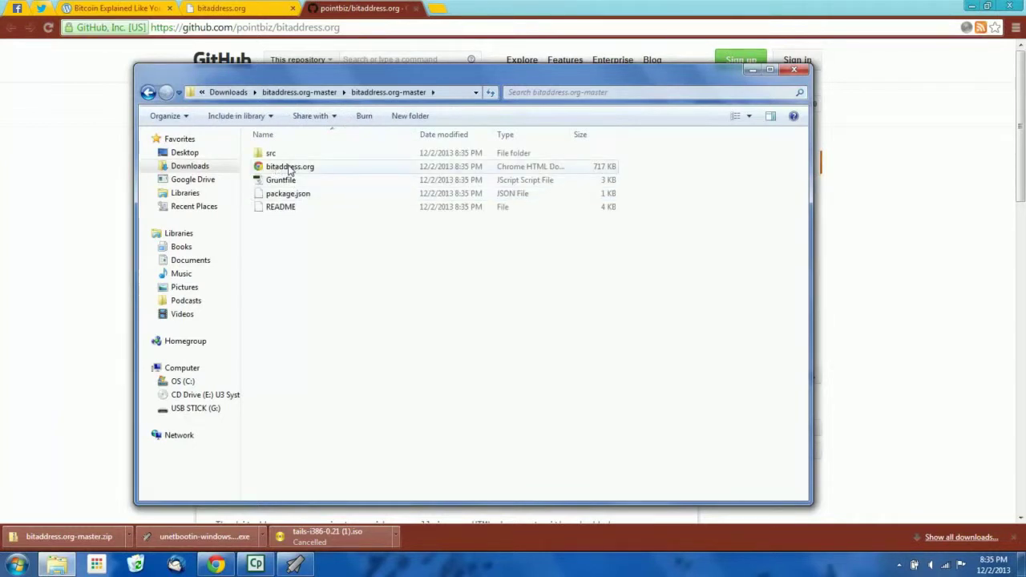
{"action": "left_click", "coordinate": [289, 169]}
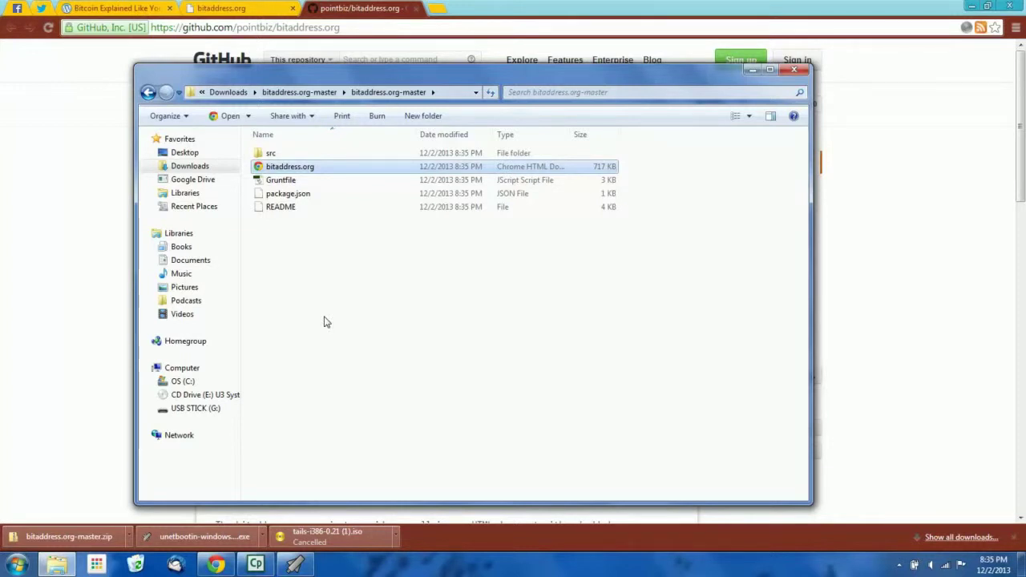
{"action": "left_click_drag", "start_coordinate": [282, 166], "coordinate": [355, 291]}
{"action": "left_click", "coordinate": [355, 291]}
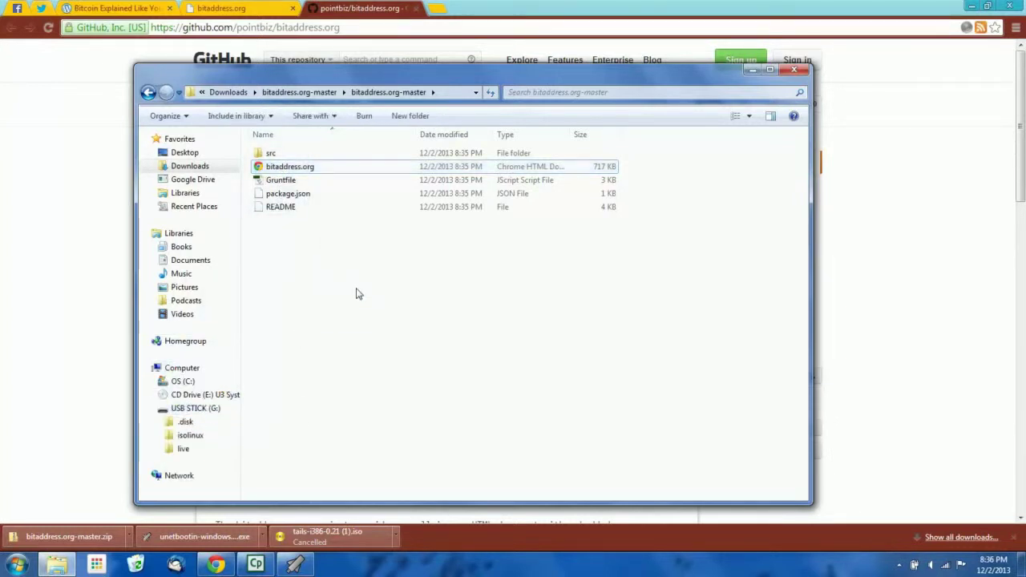
{"action": "left_click", "coordinate": [280, 167]}
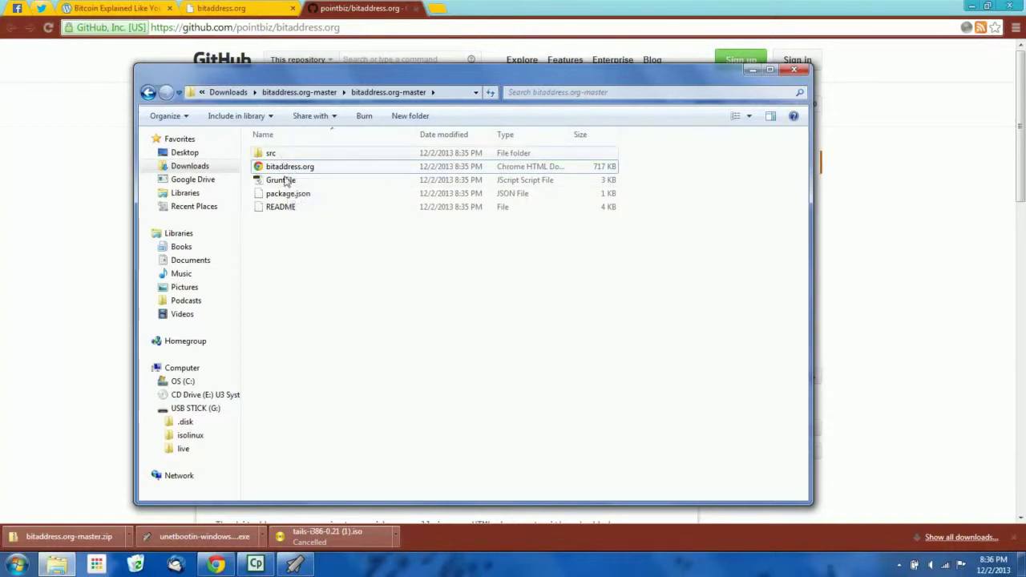
Step: Check the UNetbootin progress on the Tails USB copy, then hide it again
{"action": "left_click", "coordinate": [752, 71]}
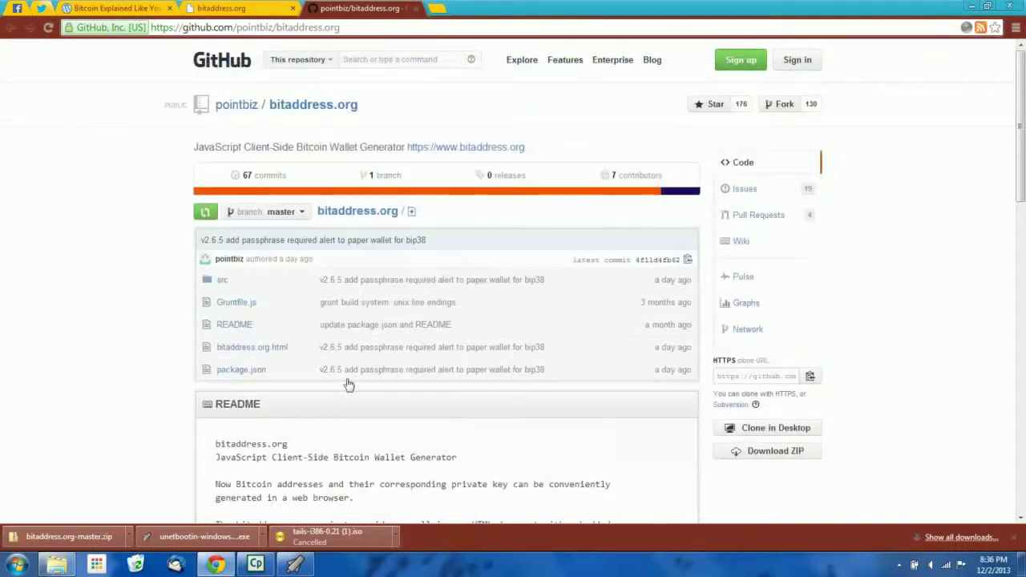
{"action": "left_click", "coordinate": [303, 566]}
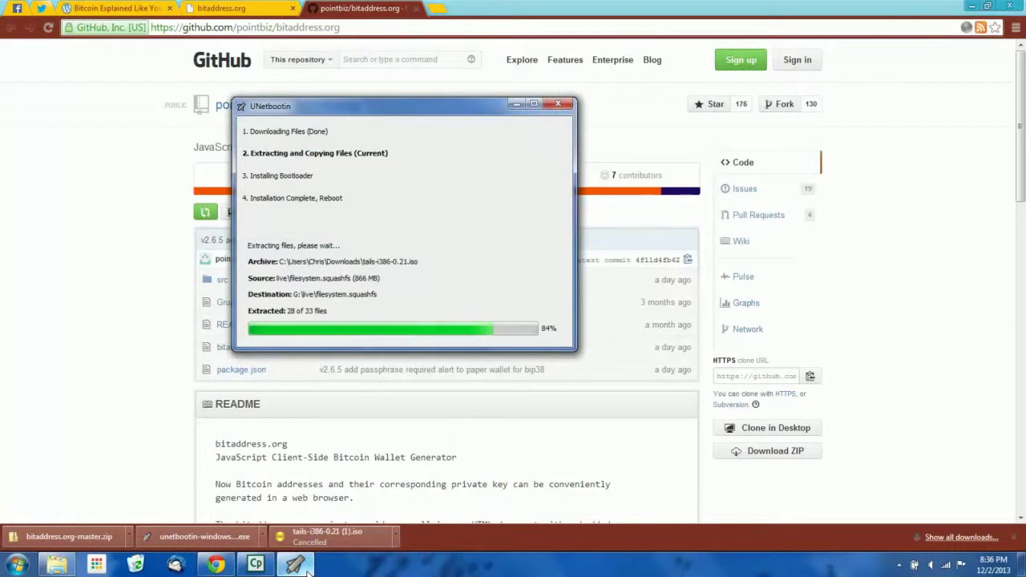
{"action": "left_click", "coordinate": [303, 566]}
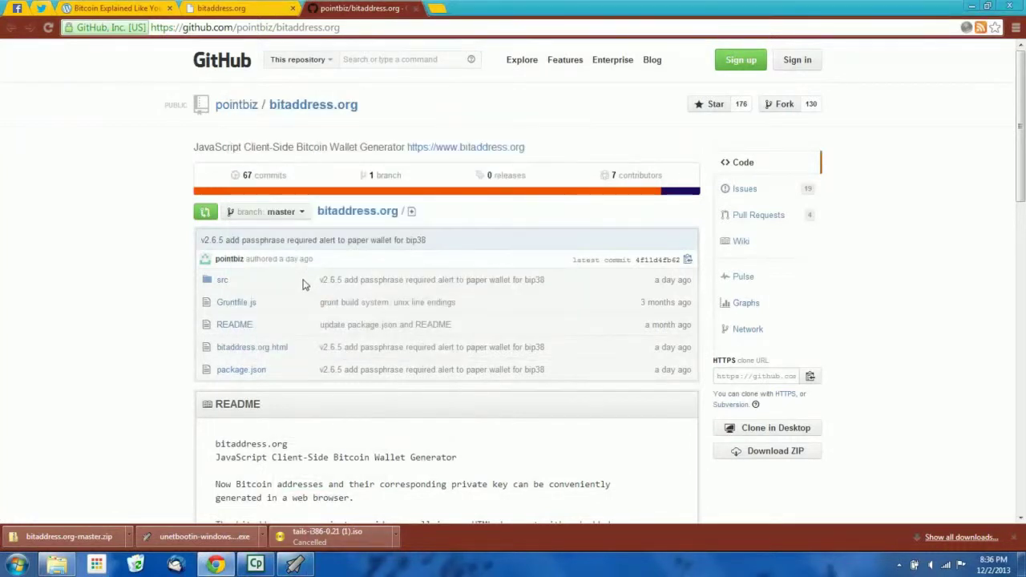
Step: Open the PGP-signed Version History linked in the bitaddress.org page footer
{"action": "left_click", "coordinate": [245, 8]}
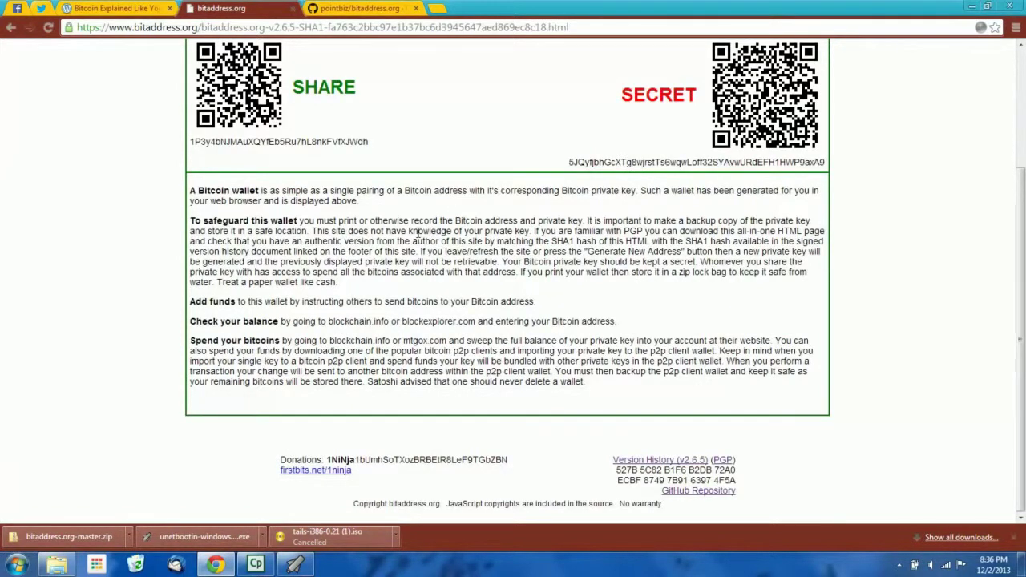
{"action": "left_click_drag", "start_coordinate": [1024, 279], "coordinate": [1023, 166]}
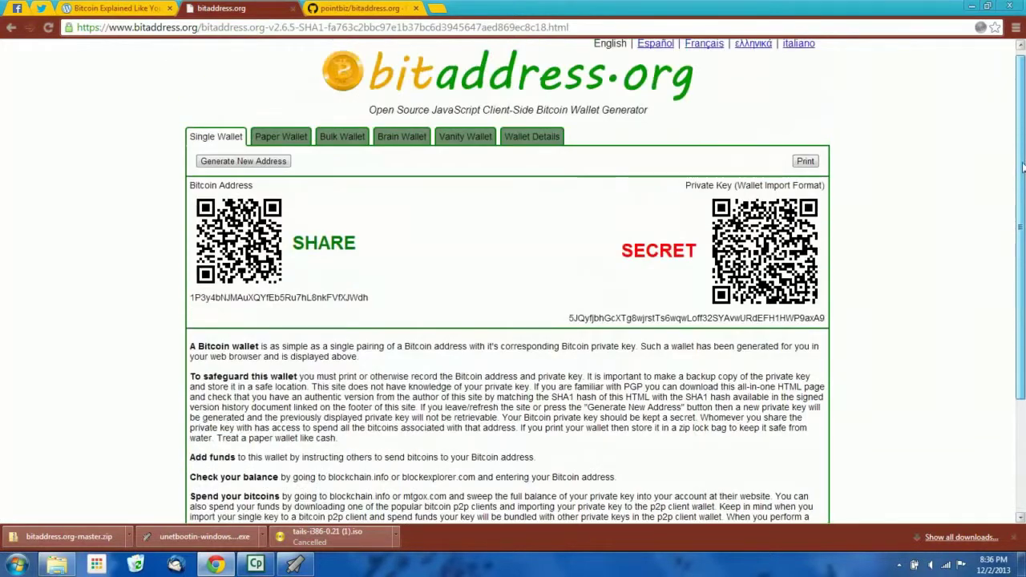
{"action": "scroll", "coordinate": [1020, 253], "scroll_direction": "down", "scroll_amount": 1}
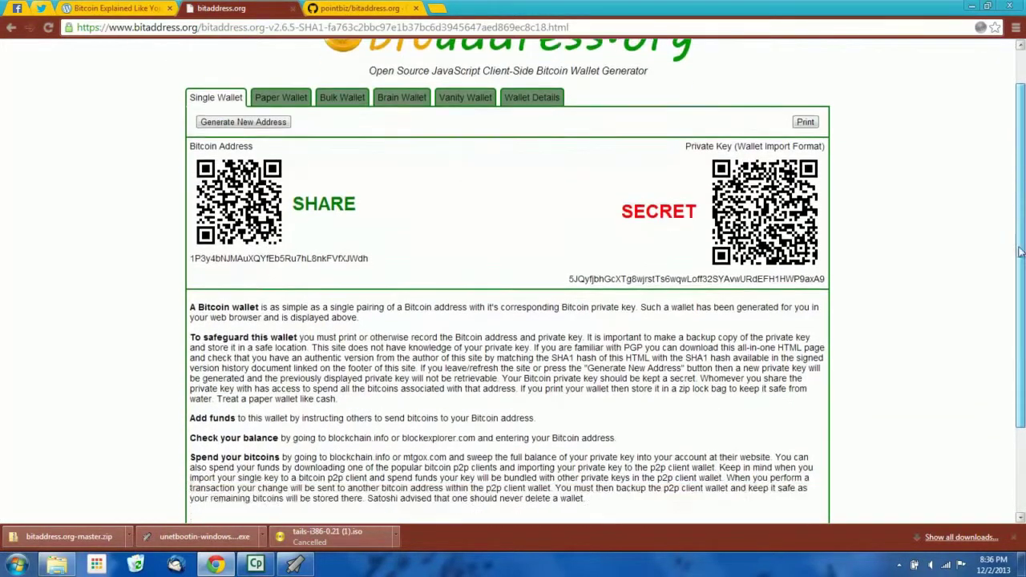
{"action": "scroll", "coordinate": [1021, 253], "scroll_direction": "down", "scroll_amount": 2}
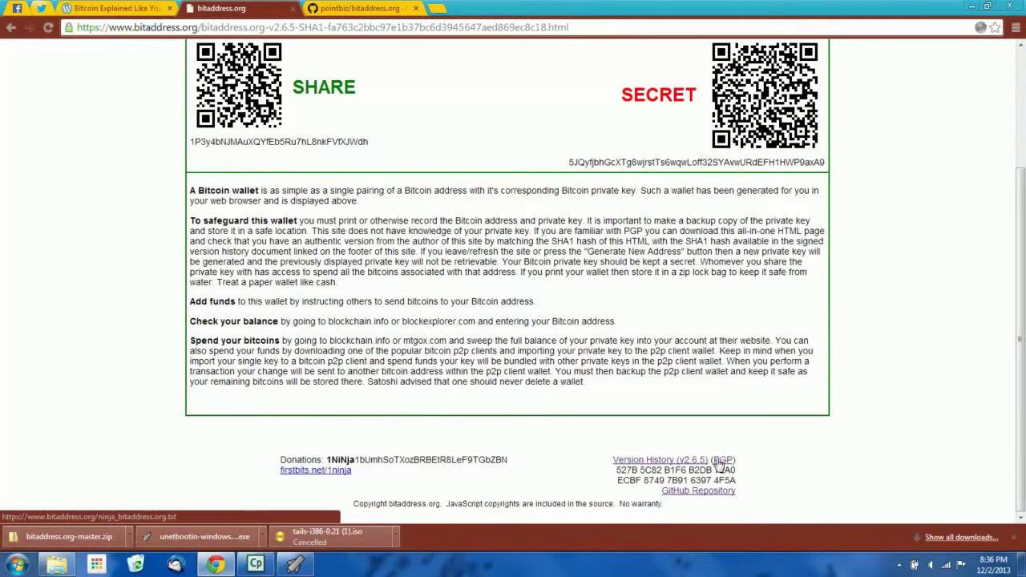
{"action": "left_click", "coordinate": [658, 463]}
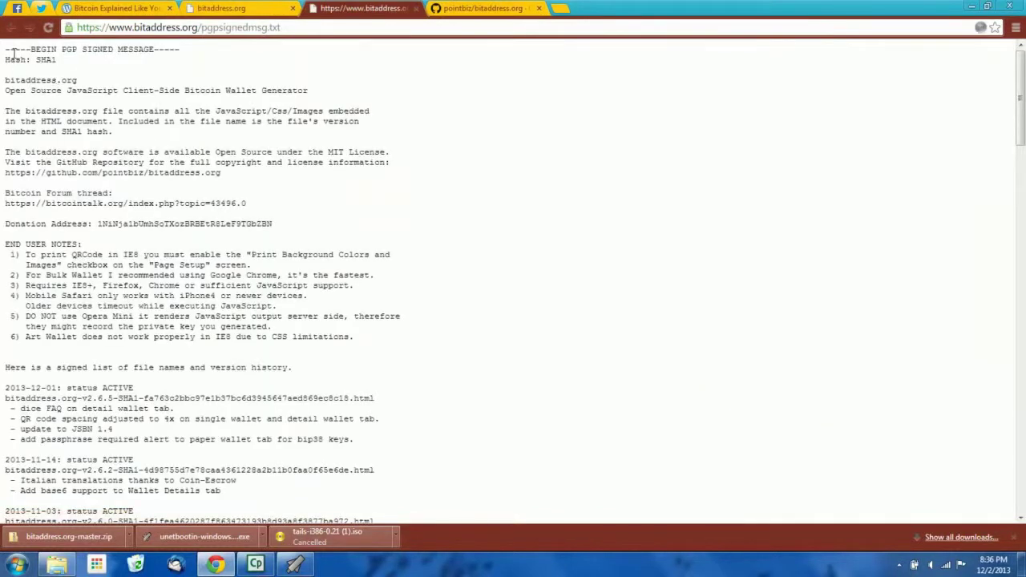
Step: Highlight the signed SHA1 hash for version 2.6.5, then bring up the finished UNetbootin window
{"action": "left_click_drag", "start_coordinate": [6, 48], "coordinate": [291, 400]}
{"action": "left_click", "coordinate": [290, 400]}
{"action": "left_click_drag", "start_coordinate": [1022, 90], "coordinate": [1022, 133]}
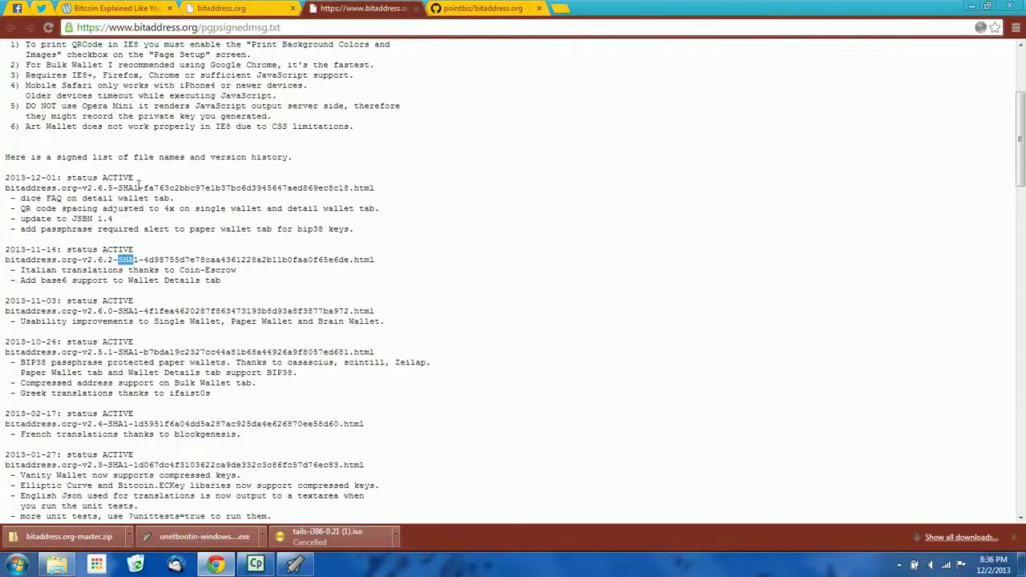
{"action": "left_click_drag", "start_coordinate": [144, 188], "coordinate": [351, 187]}
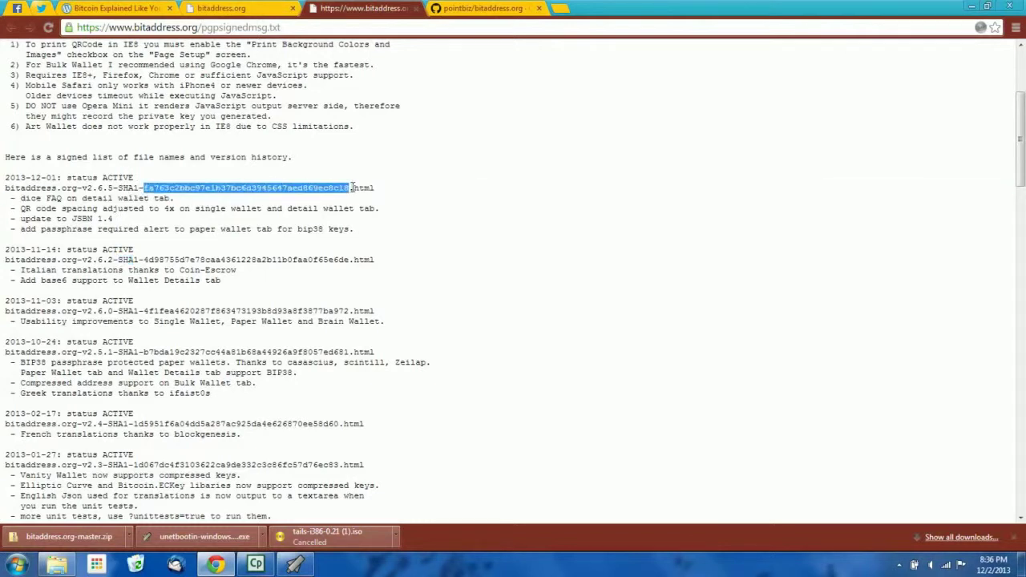
{"action": "left_click", "coordinate": [348, 226]}
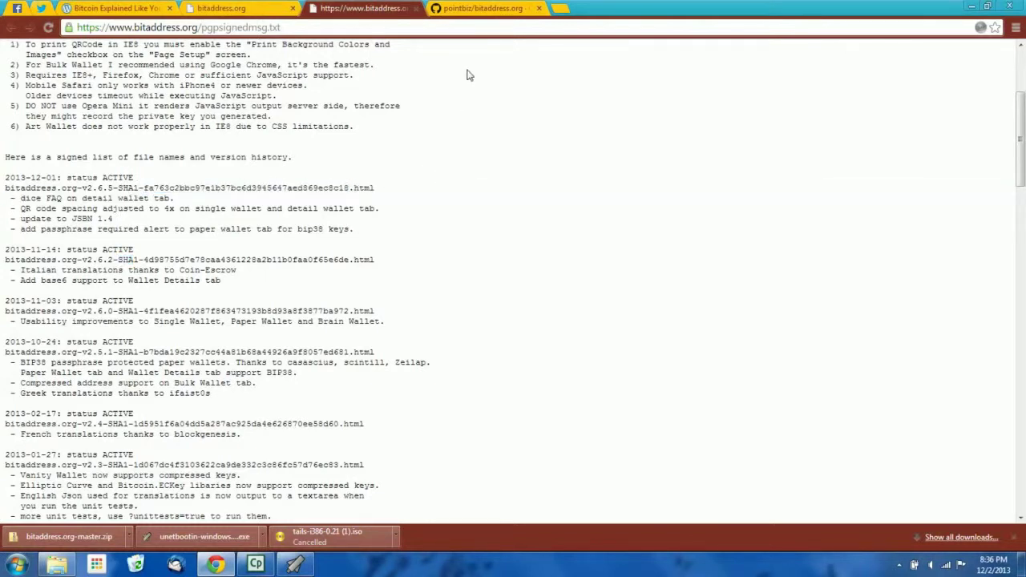
{"action": "left_click", "coordinate": [294, 564]}
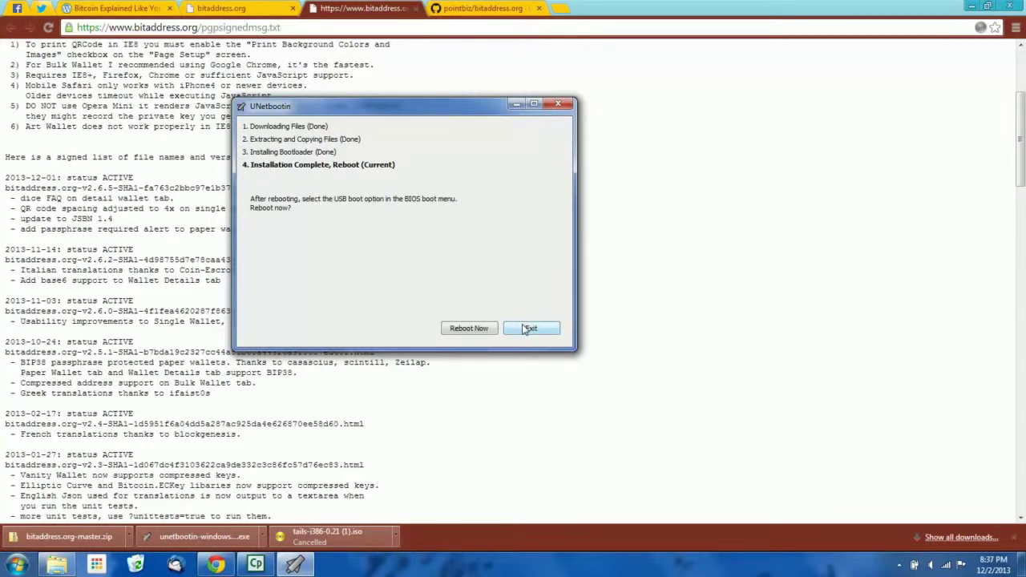
Step: Exit the completed UNetbootin installer and select bitaddress.org in the bitaddress.org-master folder
{"action": "left_click", "coordinate": [531, 328]}
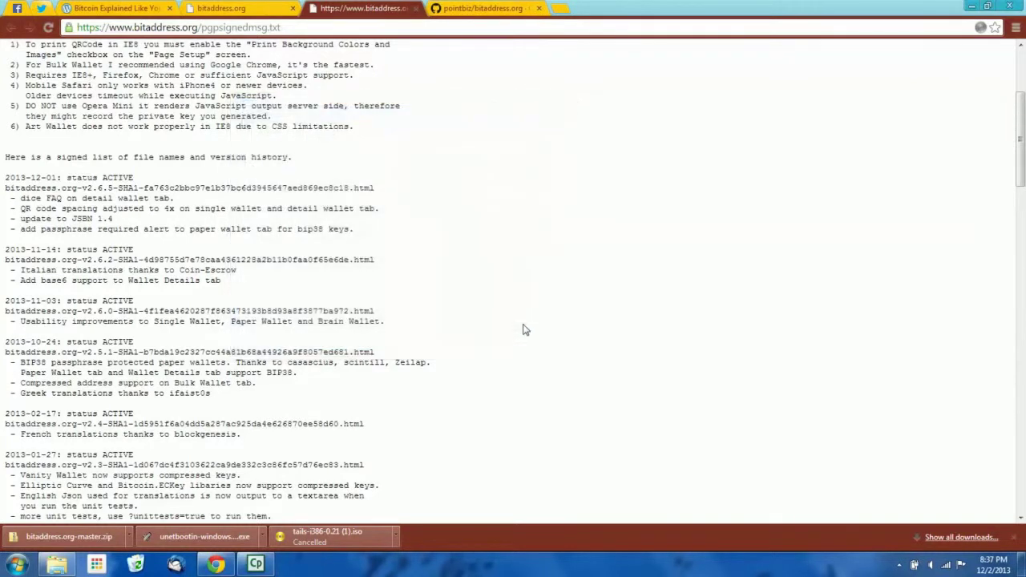
{"action": "left_click", "coordinate": [56, 564]}
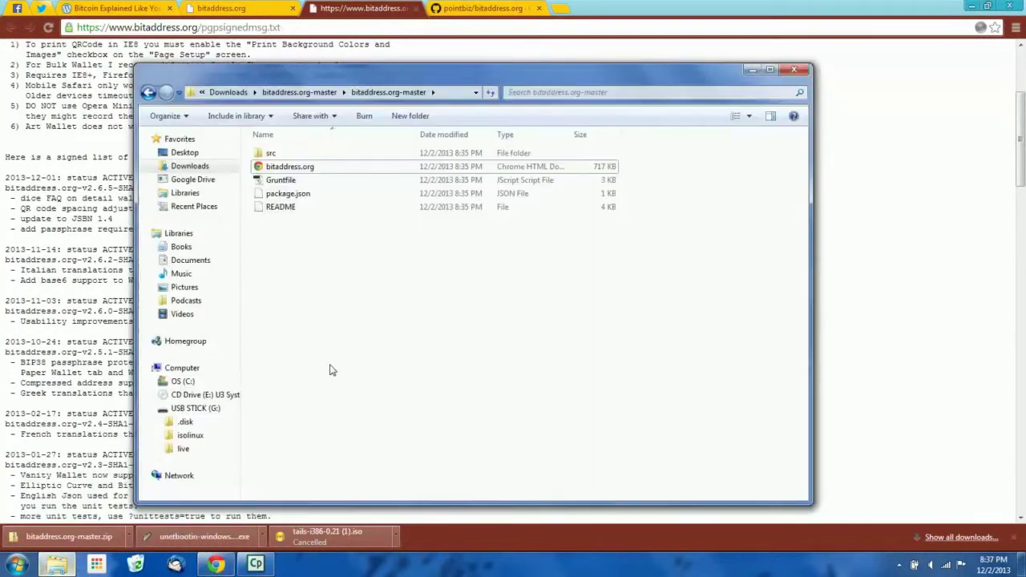
{"action": "left_click", "coordinate": [296, 170]}
{"action": "mouse_move", "coordinate": [296, 170]}
{"action": "left_mouse_down"}
{"action": "mouse_move", "coordinate": [285, 281]}
{"action": "mouse_move", "coordinate": [289, 176]}
{"action": "mouse_move", "coordinate": [298, 187]}
{"action": "left_mouse_up"}
{"action": "left_click", "coordinate": [447, 320]}
{"action": "left_click", "coordinate": [17, 565]}
{"action": "mouse_move", "coordinate": [224, 530]}
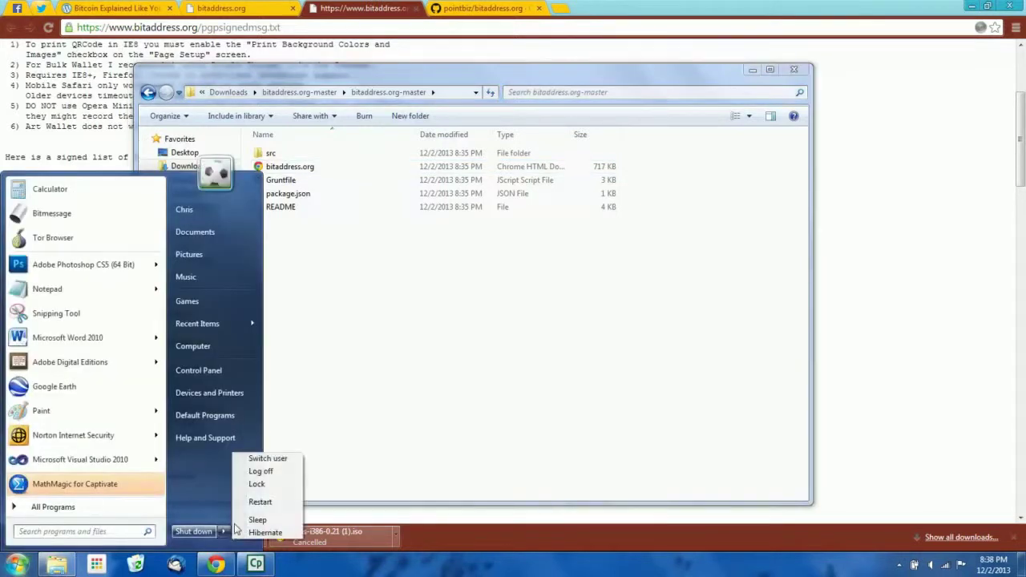
{"action": "left_click", "coordinate": [494, 388]}
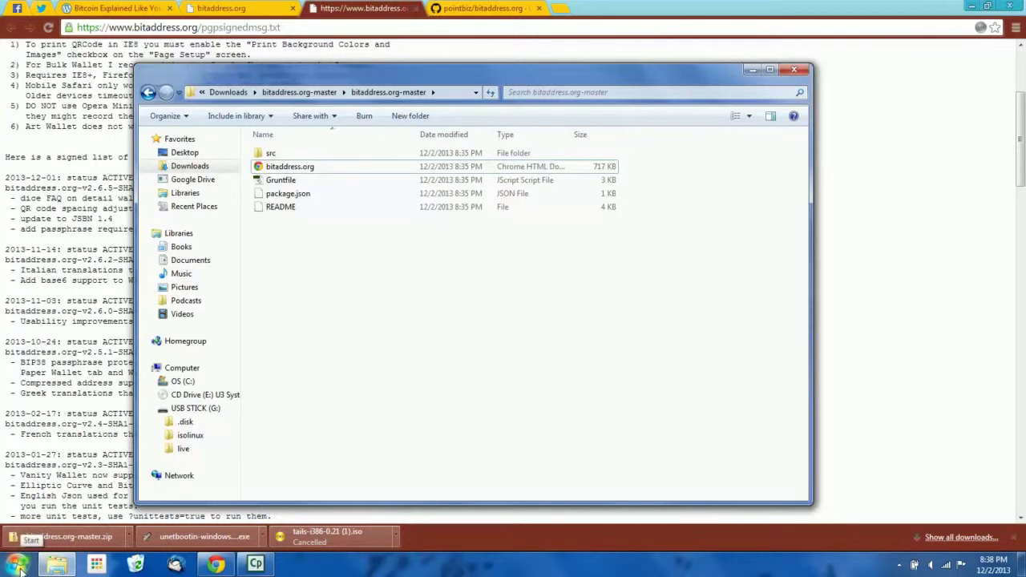
Step: Minimize the terminal, open the Computer file browser from the desktop, and select the USB STICK drive
{"action": "left_click", "coordinate": [257, 565]}
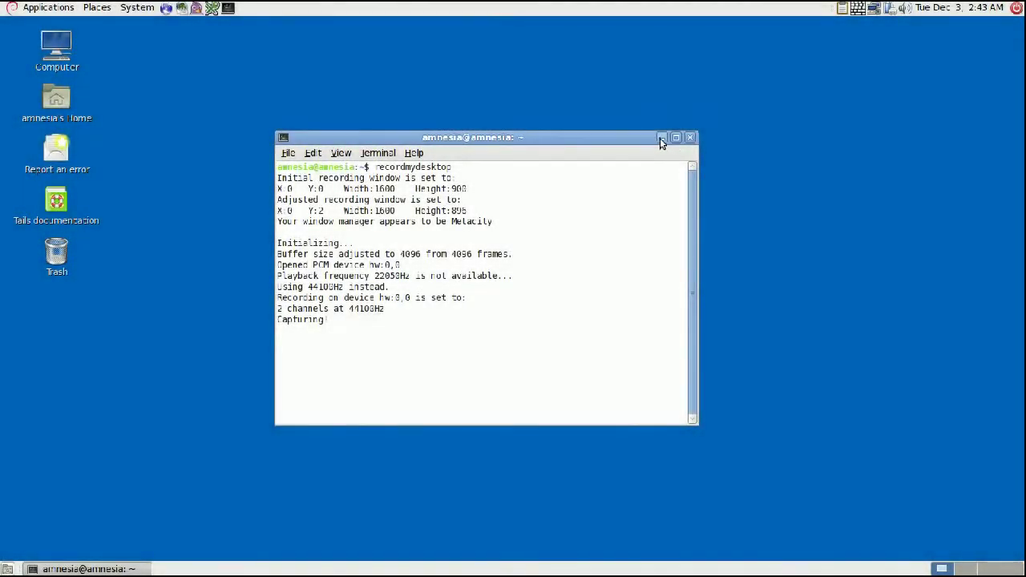
{"action": "left_click", "coordinate": [661, 137]}
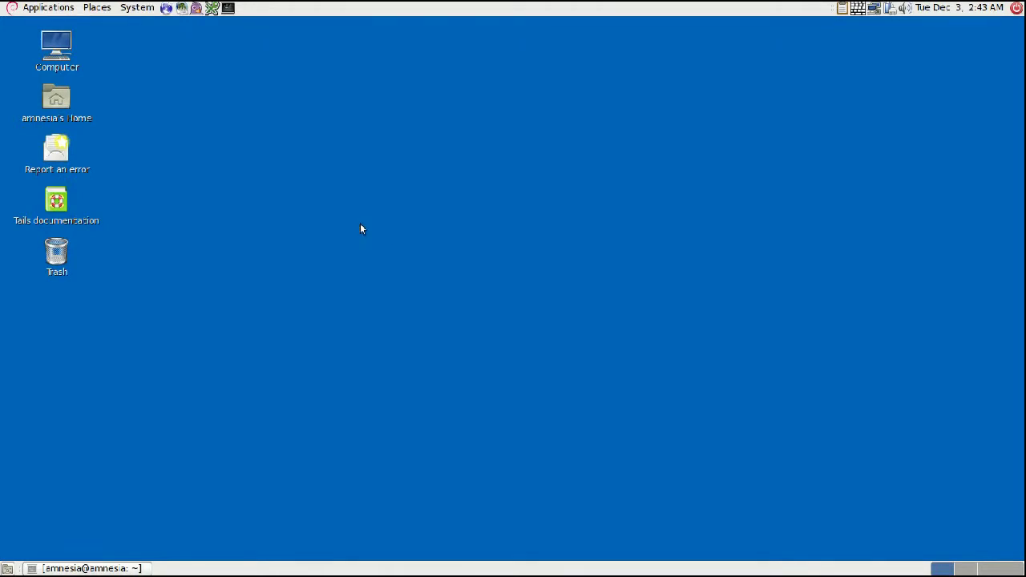
{"action": "double_click", "coordinate": [58, 48]}
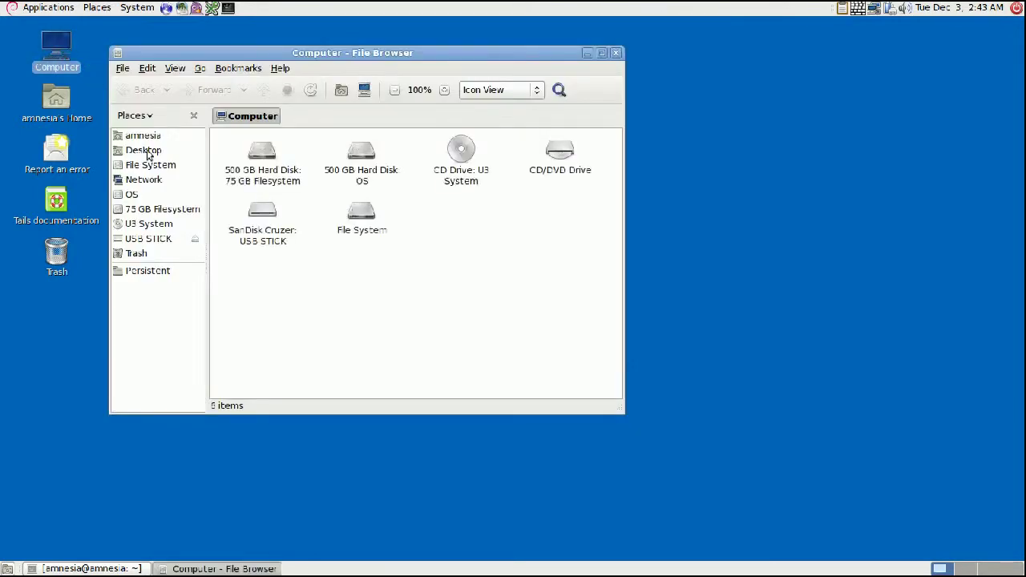
{"action": "left_click", "coordinate": [148, 239]}
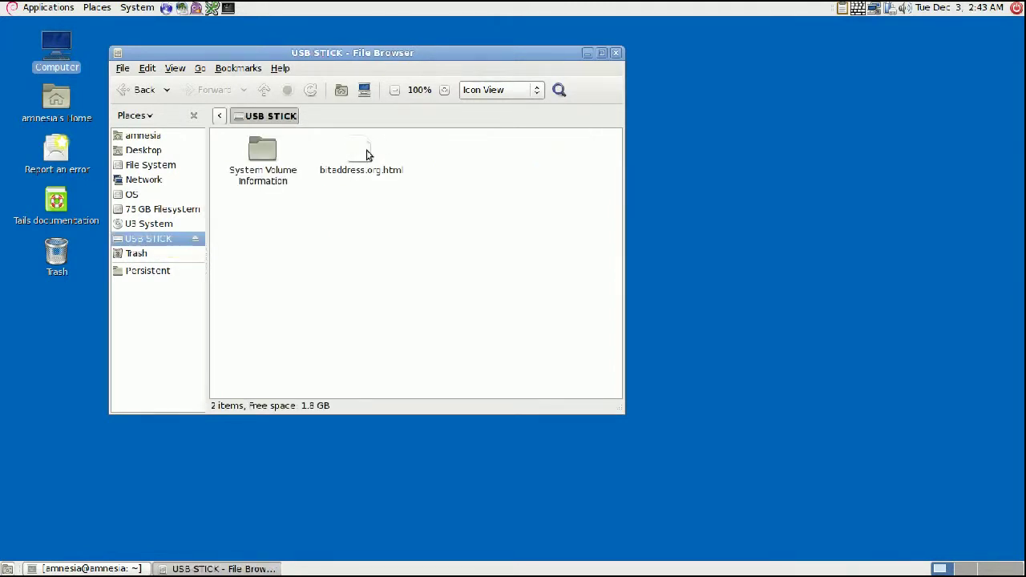
Step: Open bitaddress.org.html from the USB STICK in Iceweasel and maximize its window
{"action": "double_click", "coordinate": [365, 152]}
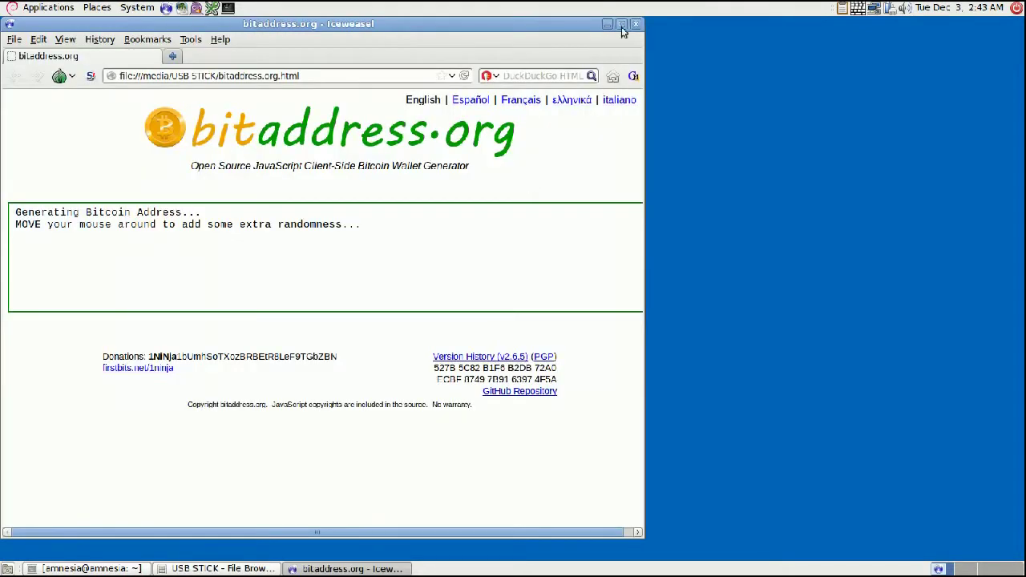
{"action": "left_click", "coordinate": [623, 24]}
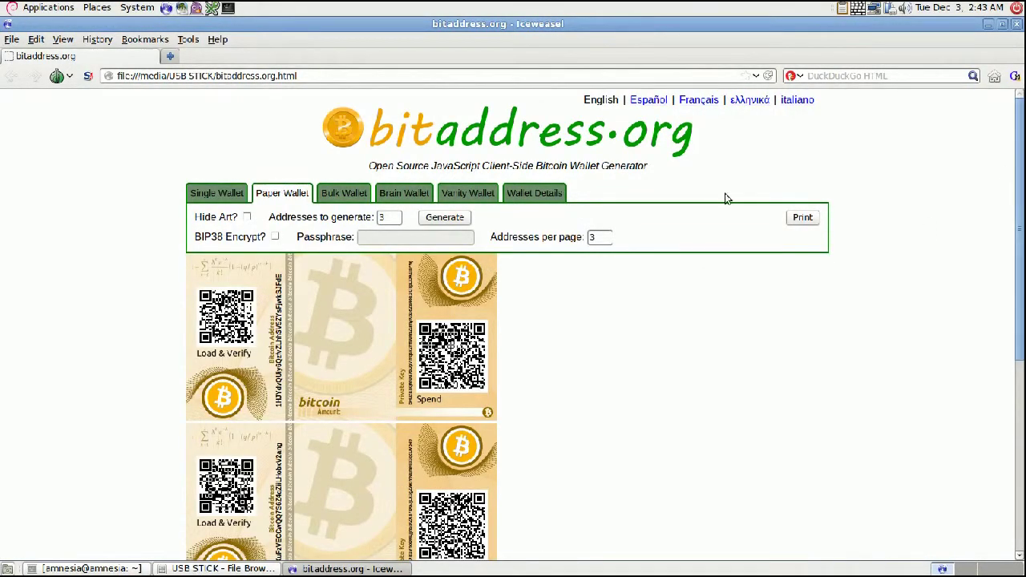
{"action": "scroll", "coordinate": [1021, 212], "scroll_direction": "down", "scroll_amount": 1}
{"action": "left_click_drag", "start_coordinate": [1022, 212], "coordinate": [1010, 294]}
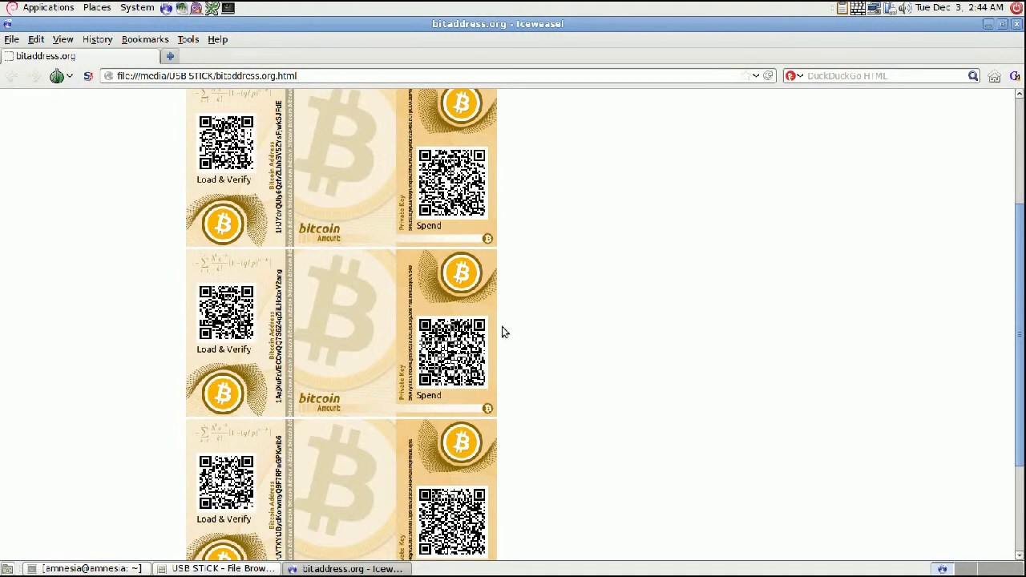
{"action": "left_click_drag", "start_coordinate": [1022, 292], "coordinate": [1023, 201]}
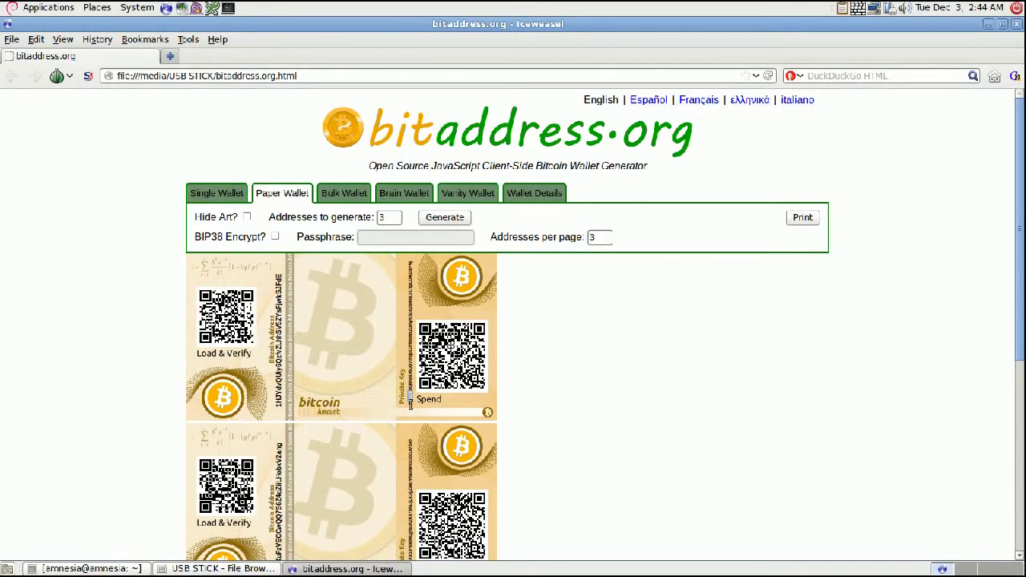
{"action": "left_click_drag", "start_coordinate": [410, 402], "coordinate": [412, 262]}
{"action": "left_click", "coordinate": [392, 282]}
Step: Check BIP38 Encrypt, enter the encryption passphrase, and select the Addresses to generate value 3
{"action": "left_click", "coordinate": [274, 237]}
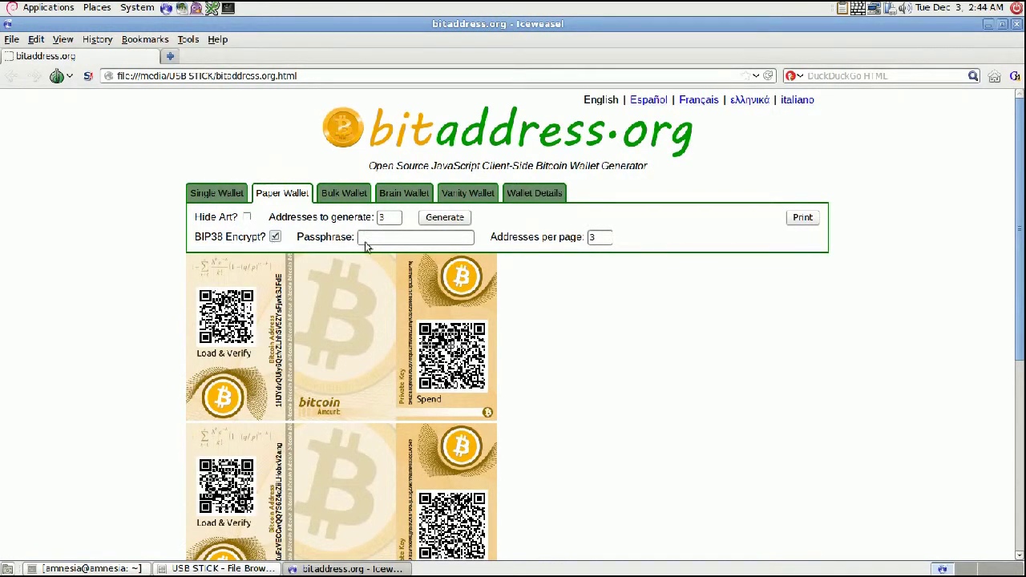
{"action": "left_click", "coordinate": [448, 239]}
{"action": "type", "text": "correct horse battery staple"}
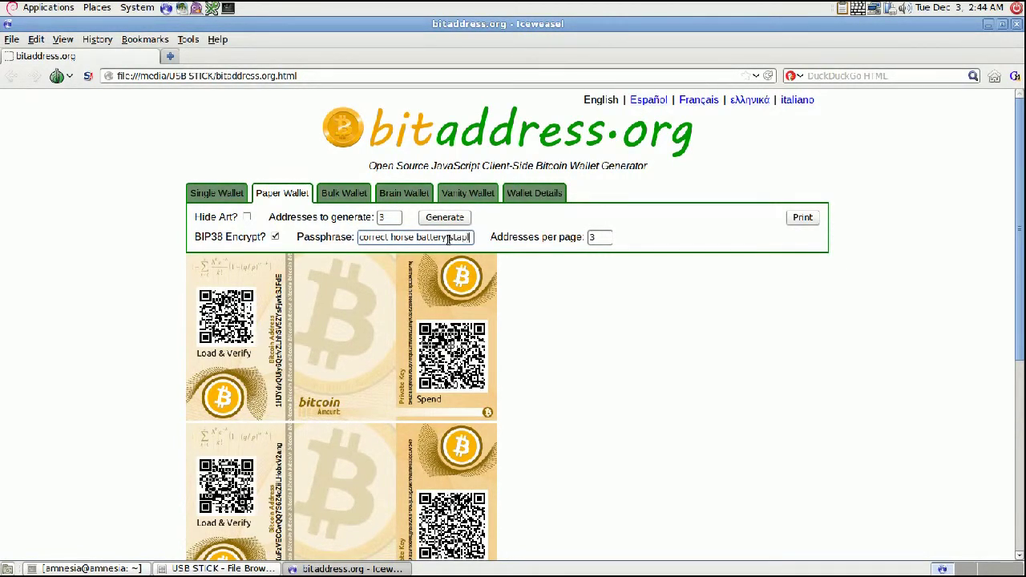
{"action": "double_click", "coordinate": [389, 218]}
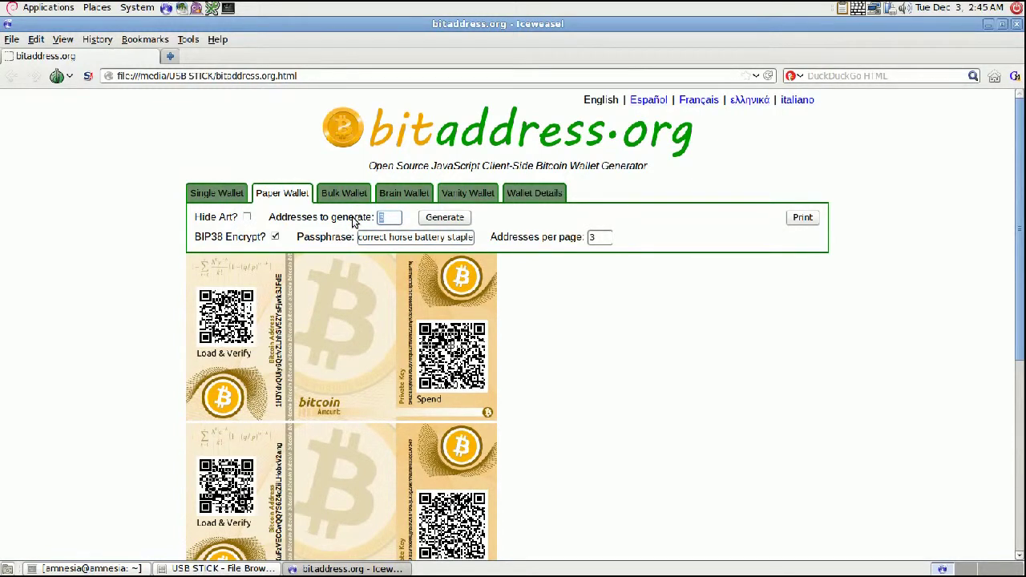